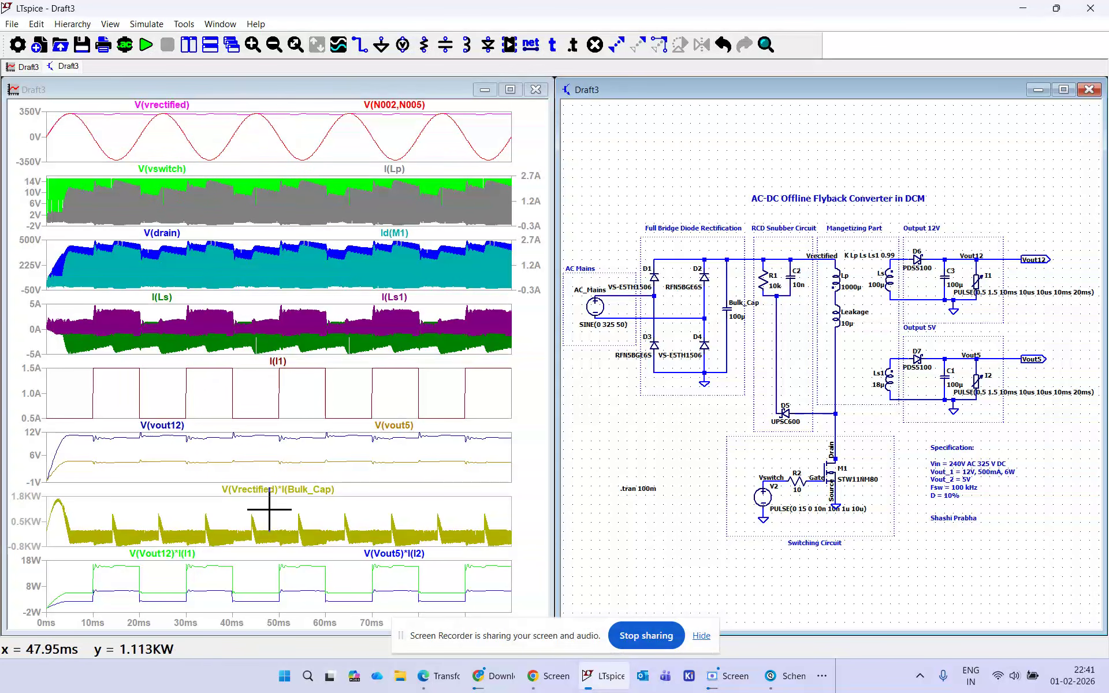
# Zoom the waveform plots in to about one switching period, starting at about 45.079 ms
pyautogui.moveTo(247, 100); pyautogui.dragTo(266, 640)
pyautogui.moveTo(242, 102); pyautogui.dragTo(319, 621)
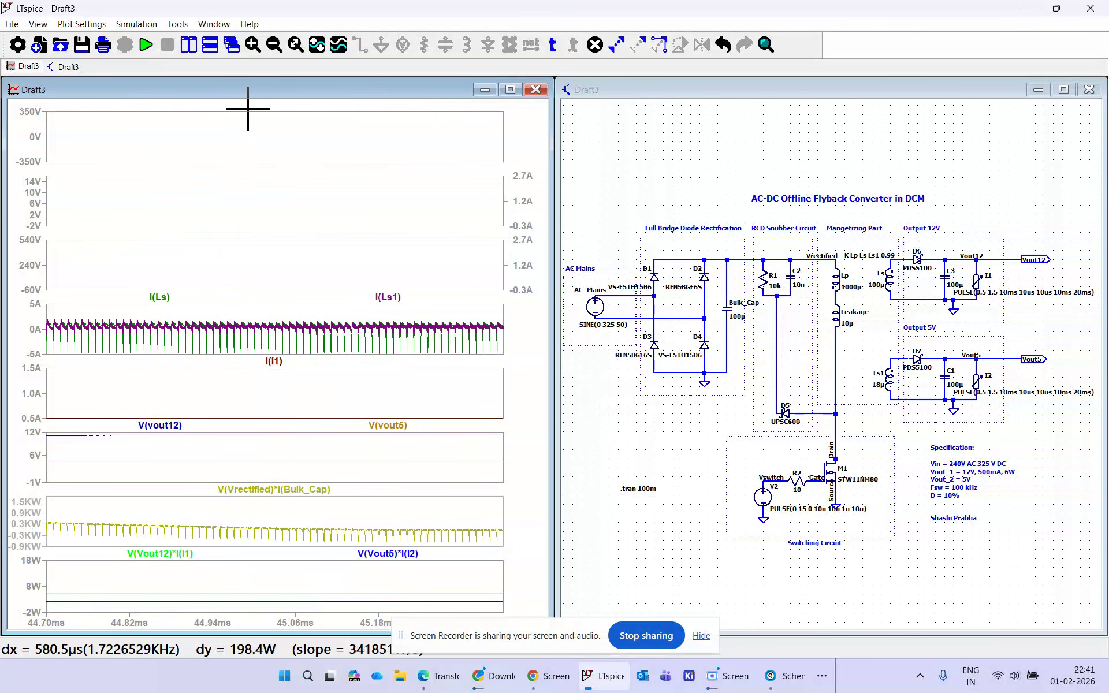
pyautogui.moveTo(256, 105); pyautogui.dragTo(367, 584)
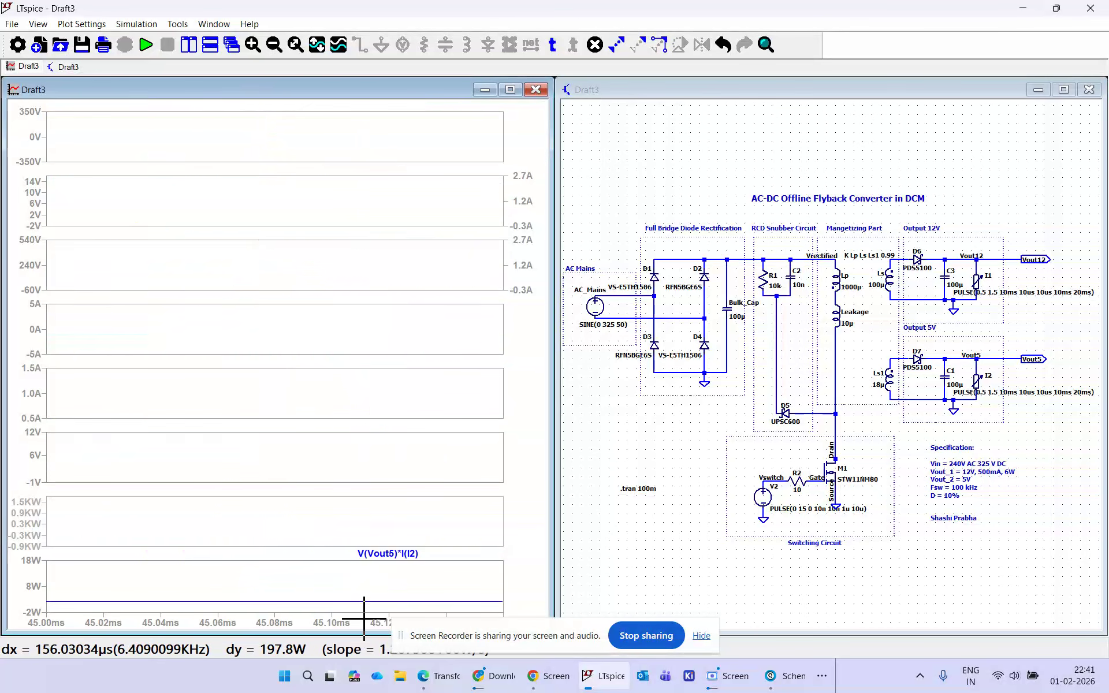
pyautogui.moveTo(247, 102); pyautogui.dragTo(357, 652)
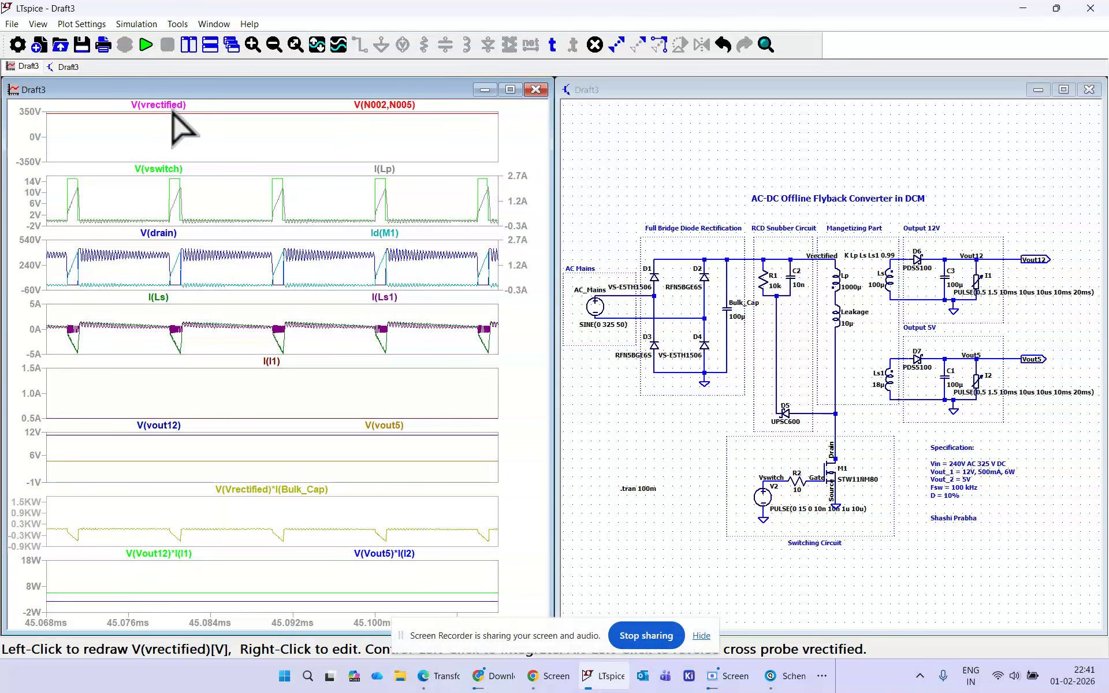
pyautogui.moveTo(162, 112)
pyautogui.mouseDown()
pyautogui.moveTo(273, 289)
pyautogui.moveTo(153, 124)
pyautogui.moveTo(167, 116)
pyautogui.moveTo(174, 131)
pyautogui.moveTo(352, 651)
pyautogui.moveTo(279, 673)
pyautogui.mouseUp()
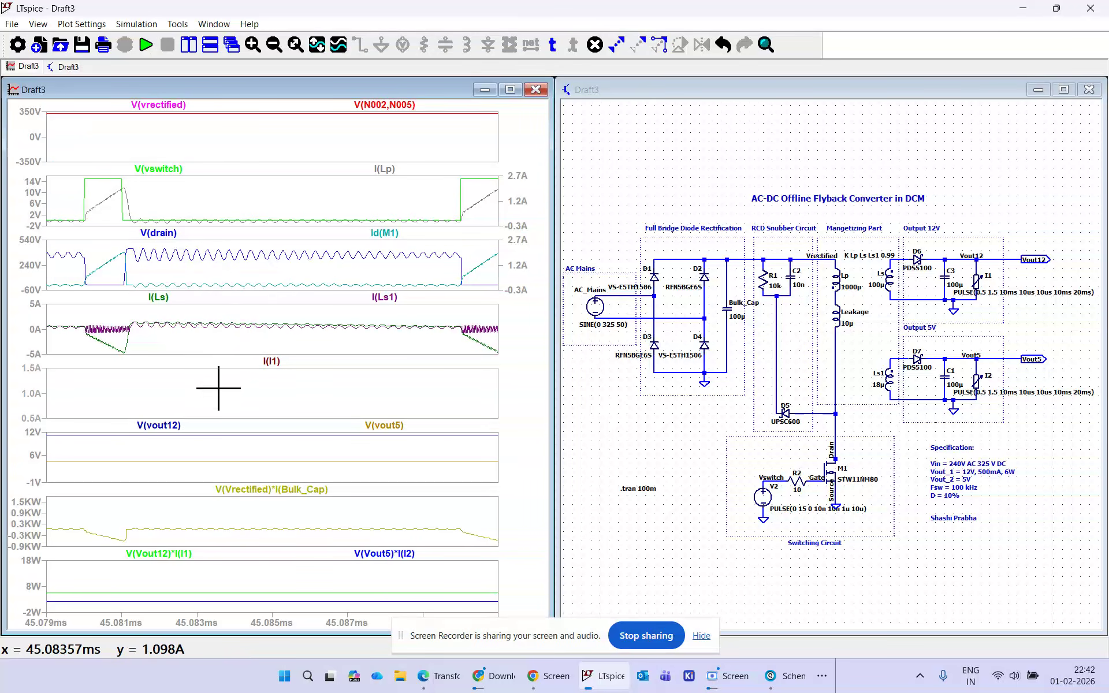
# Delete the I(I1) trace and plot the voltage of the snubber node between R1, C2 and diode D5 instead
pyautogui.press('Delete')
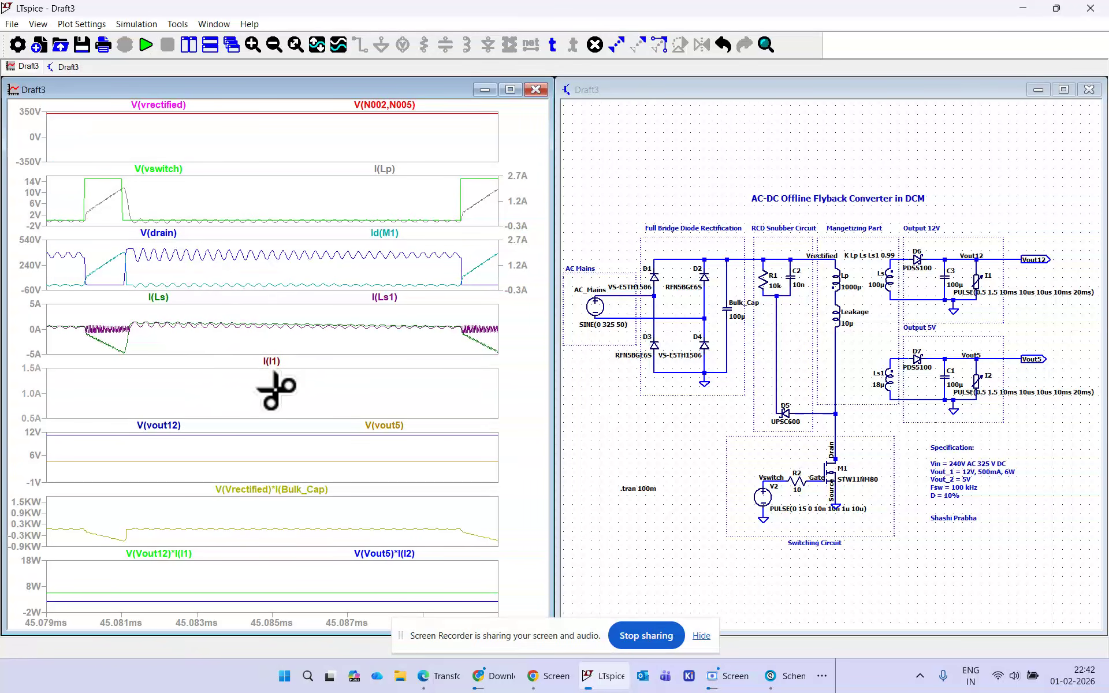
pyautogui.click(271, 362)
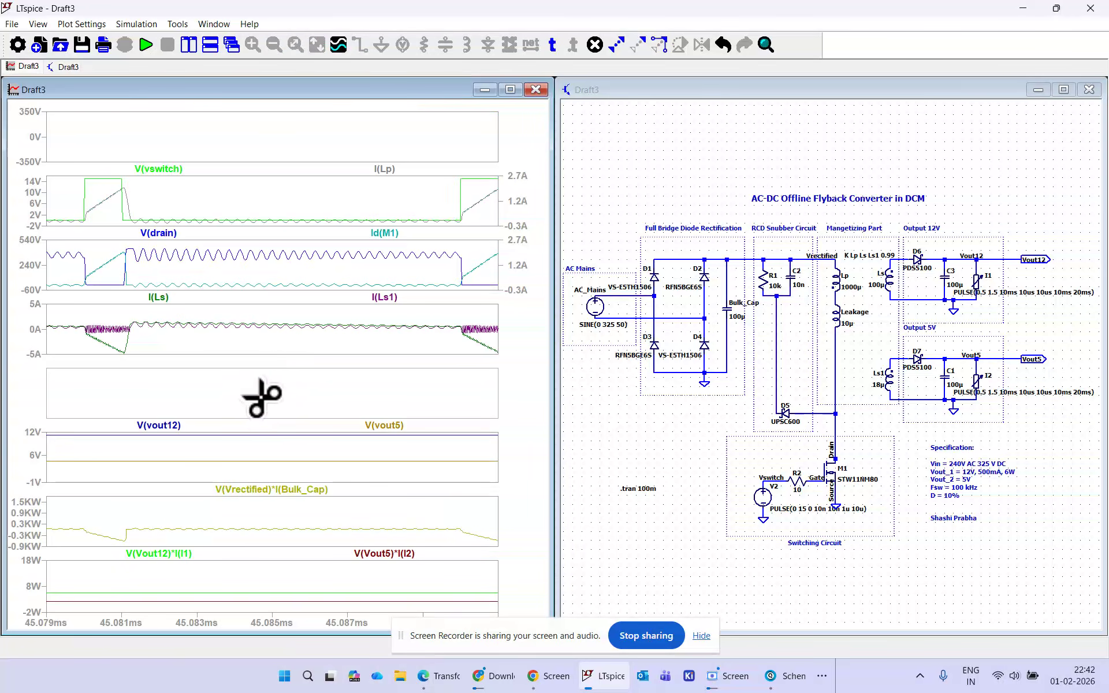
pyautogui.press('Escape')
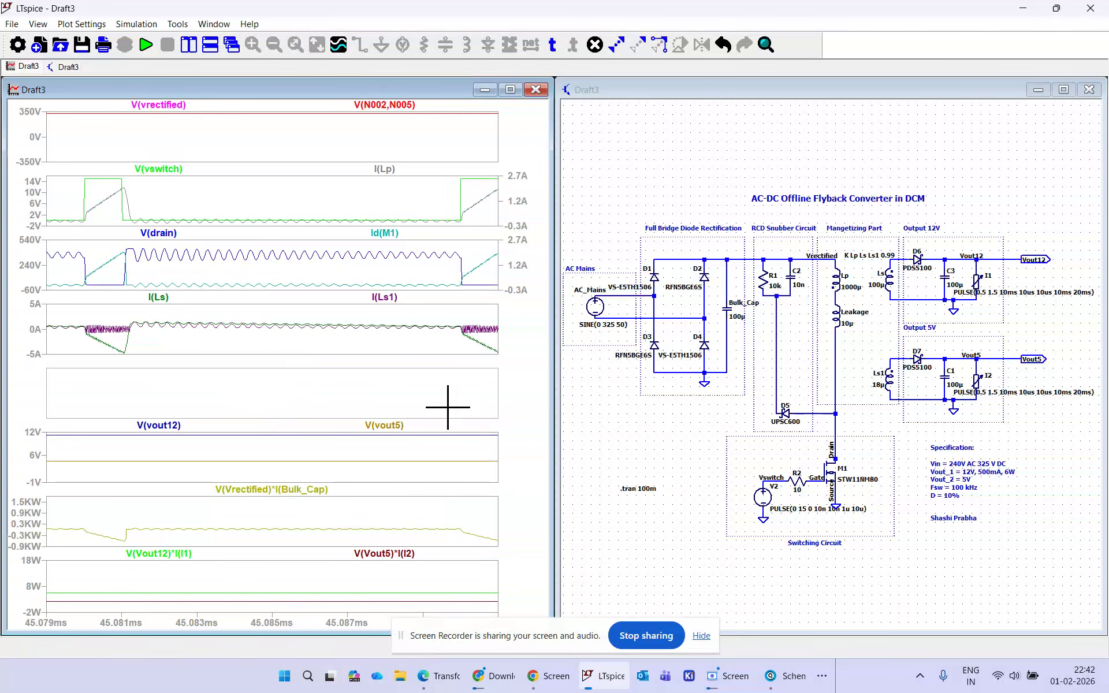
pyautogui.click(653, 454)
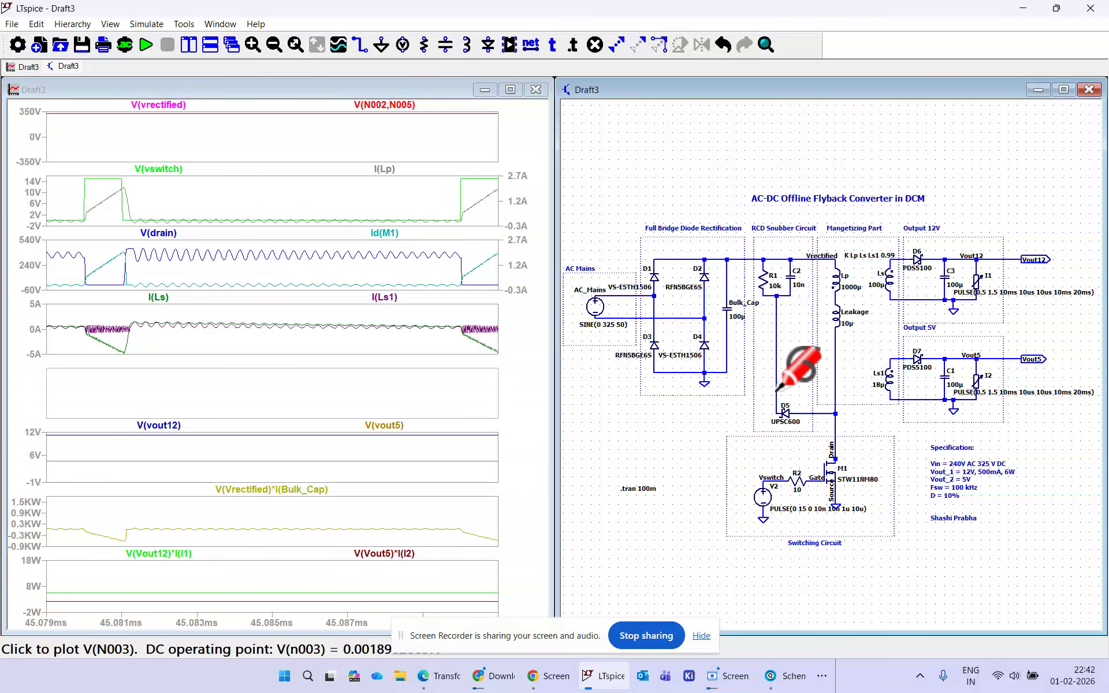
pyautogui.click(776, 388)
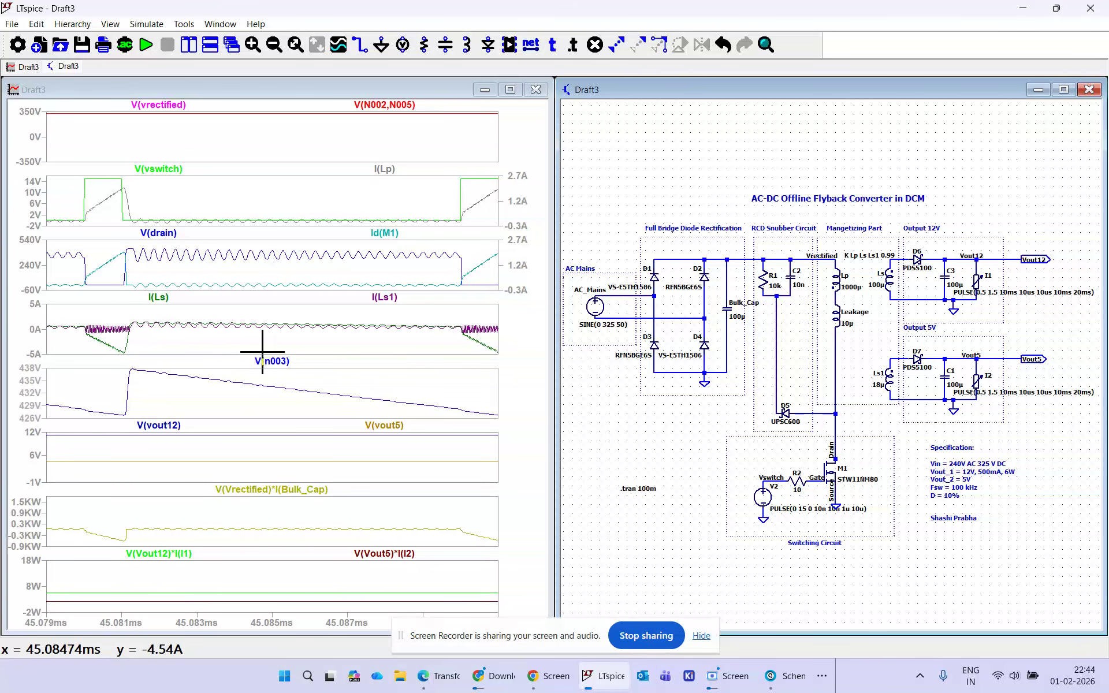
# Add a plot pane above the secondary currents and move the I(Ls) trace into it, separate from I(Ls1)
pyautogui.click(217, 295)
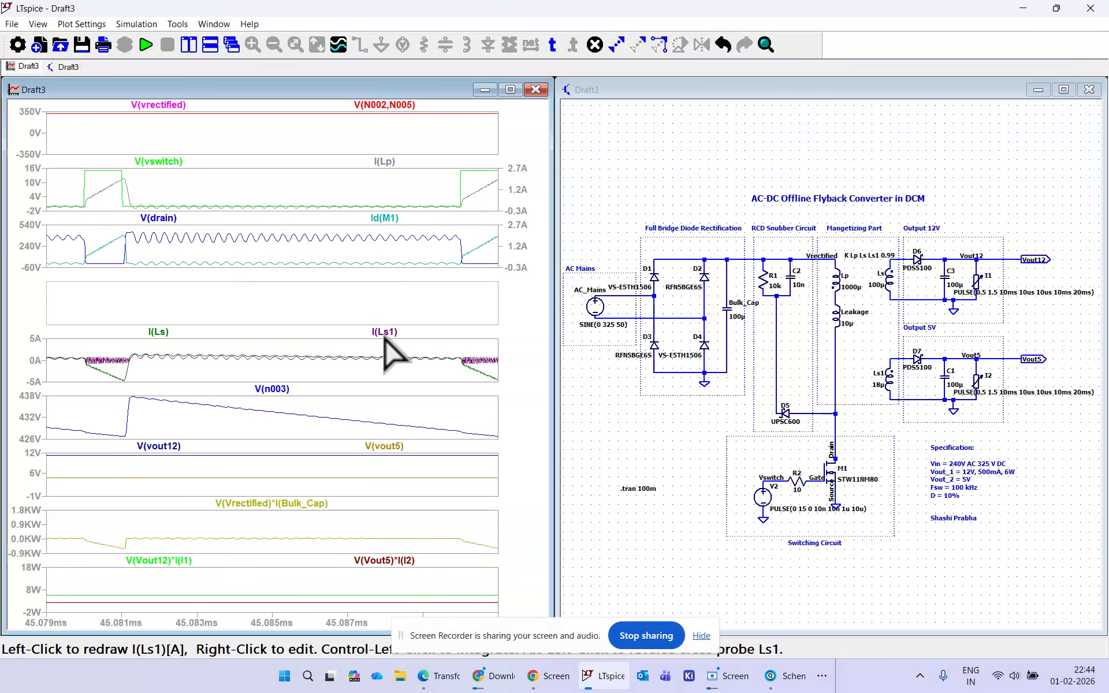
pyautogui.moveTo(363, 331); pyautogui.dragTo(362, 331)
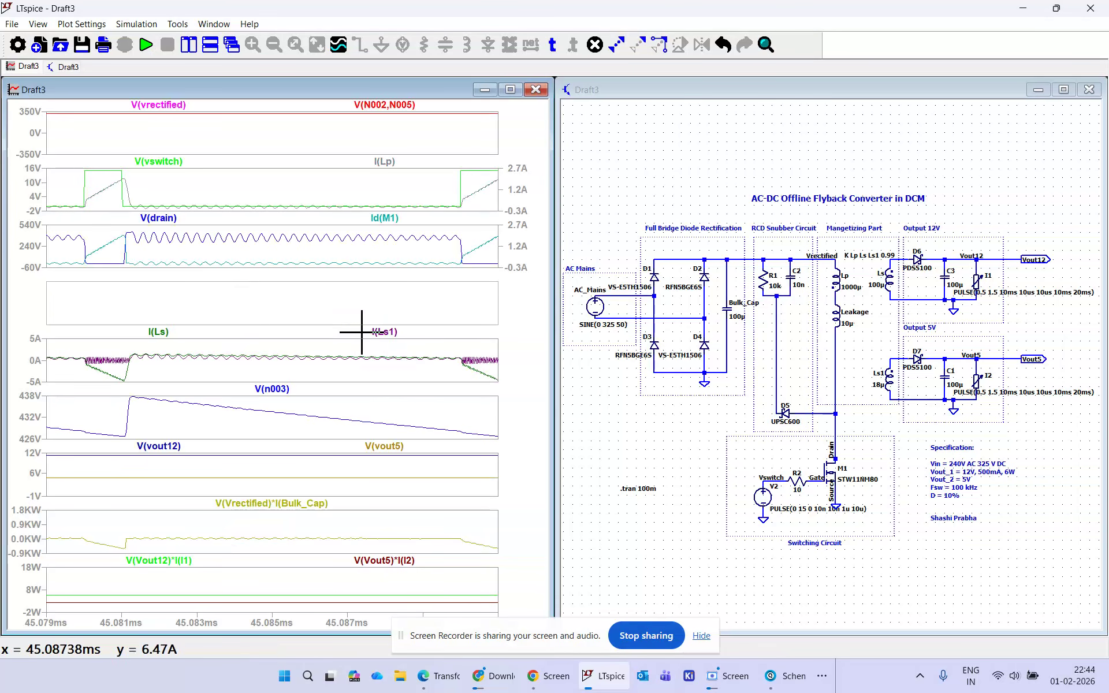
pyautogui.moveTo(166, 334); pyautogui.dragTo(167, 298)
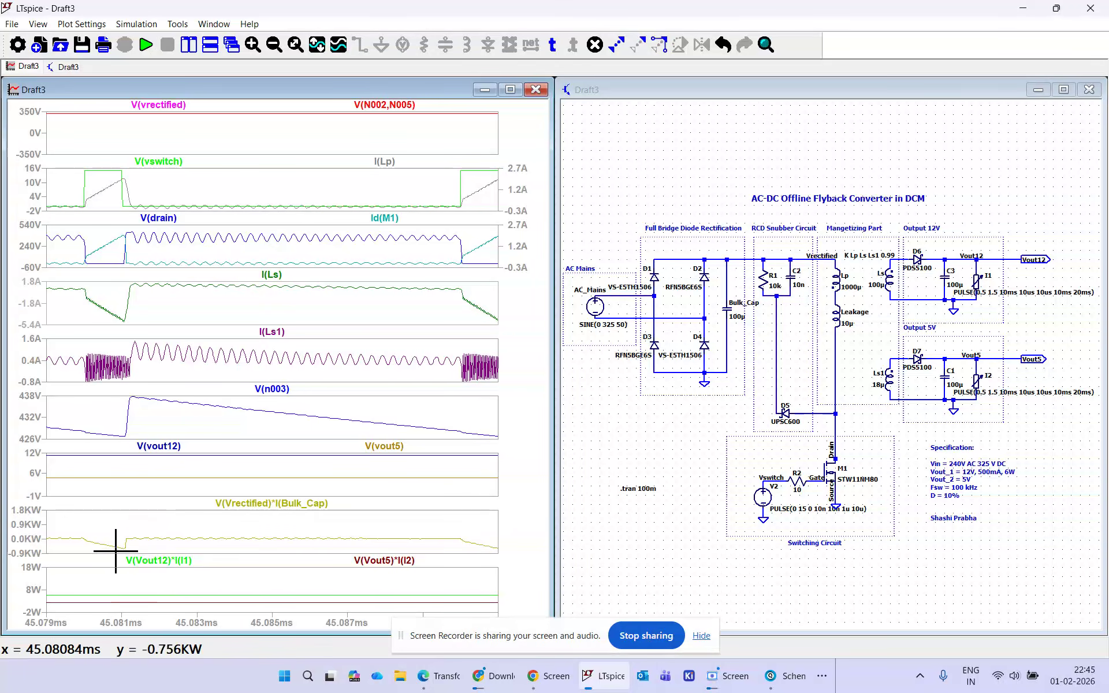
# Switch to Photos and view the screenshots "heat dissipation in snubber resistor.png" and "Idrain different form iLp.png"
pyautogui.click(701, 443)
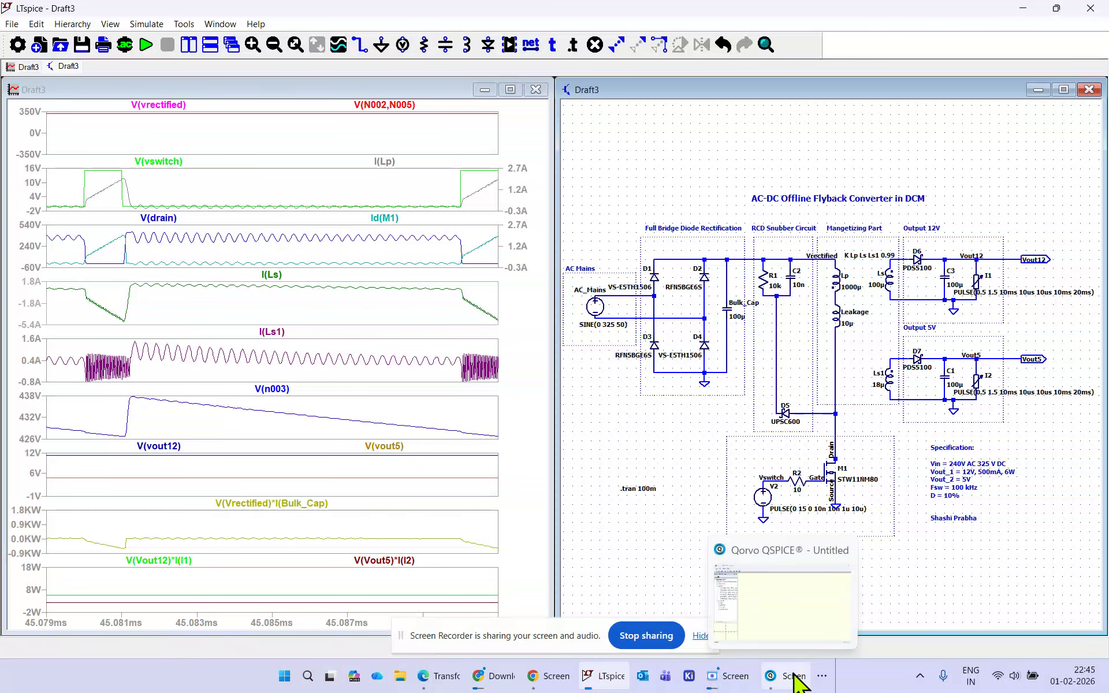
pyautogui.click(822, 676)
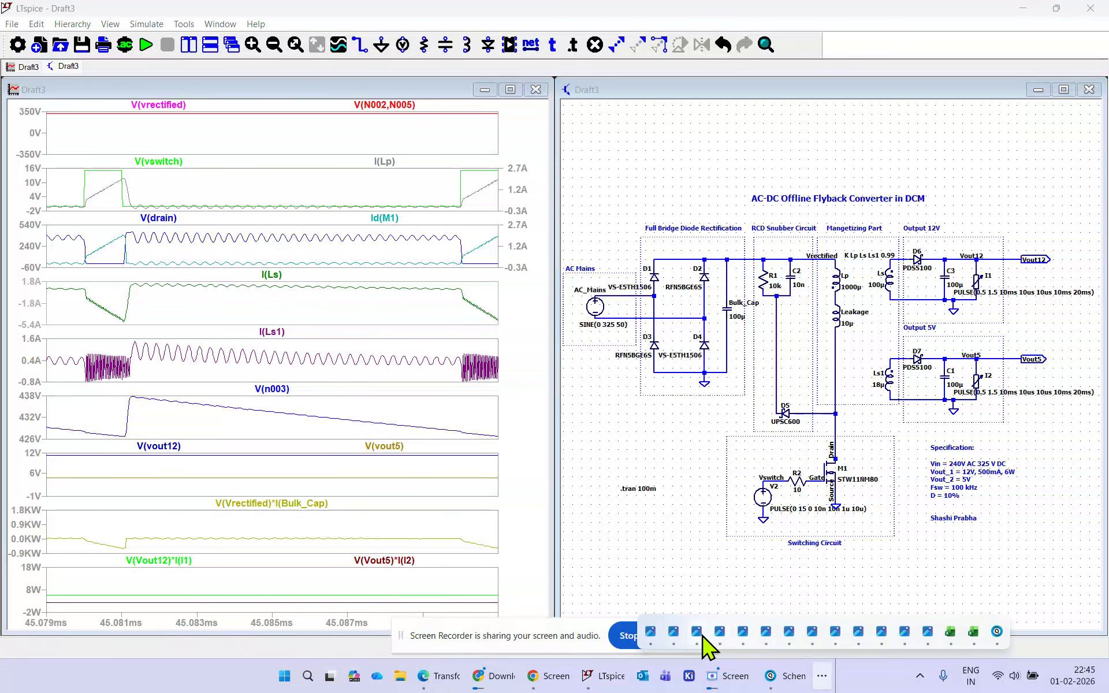
pyautogui.moveTo(705, 637)
pyautogui.moveTo(382, 590)
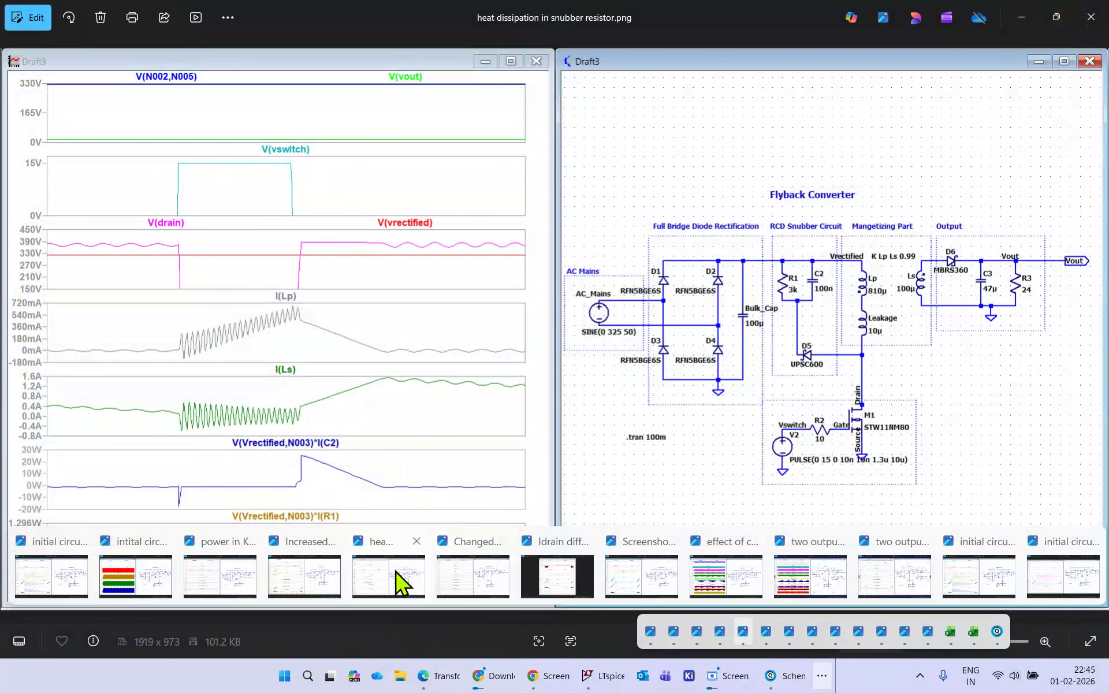
pyautogui.click(399, 580)
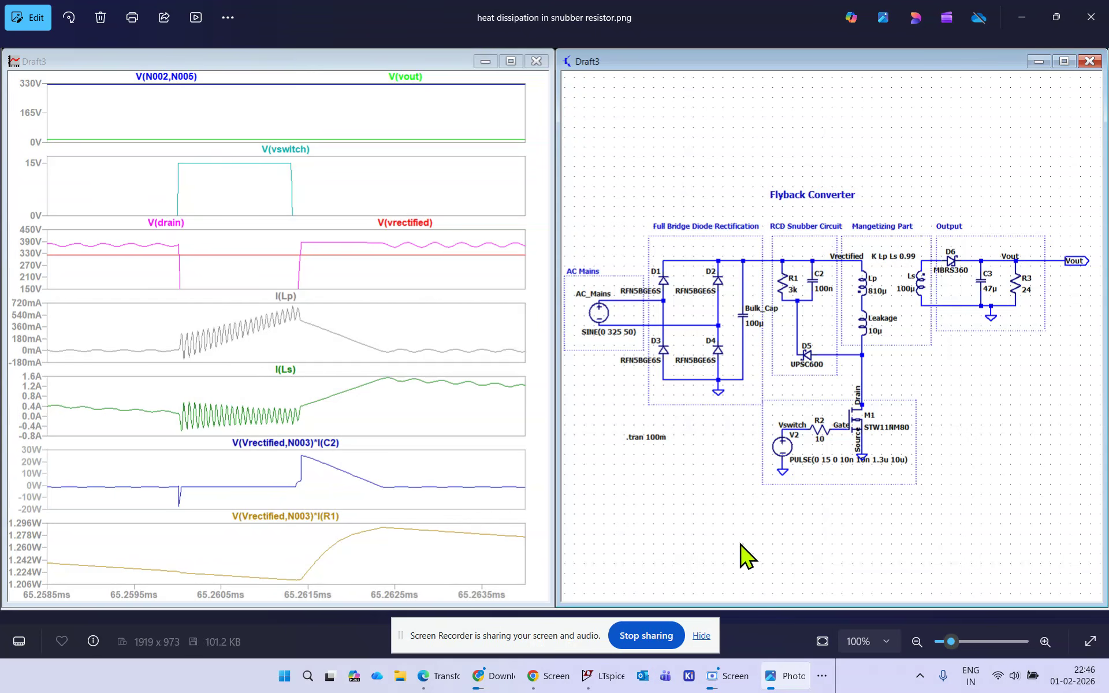
pyautogui.moveTo(800, 681)
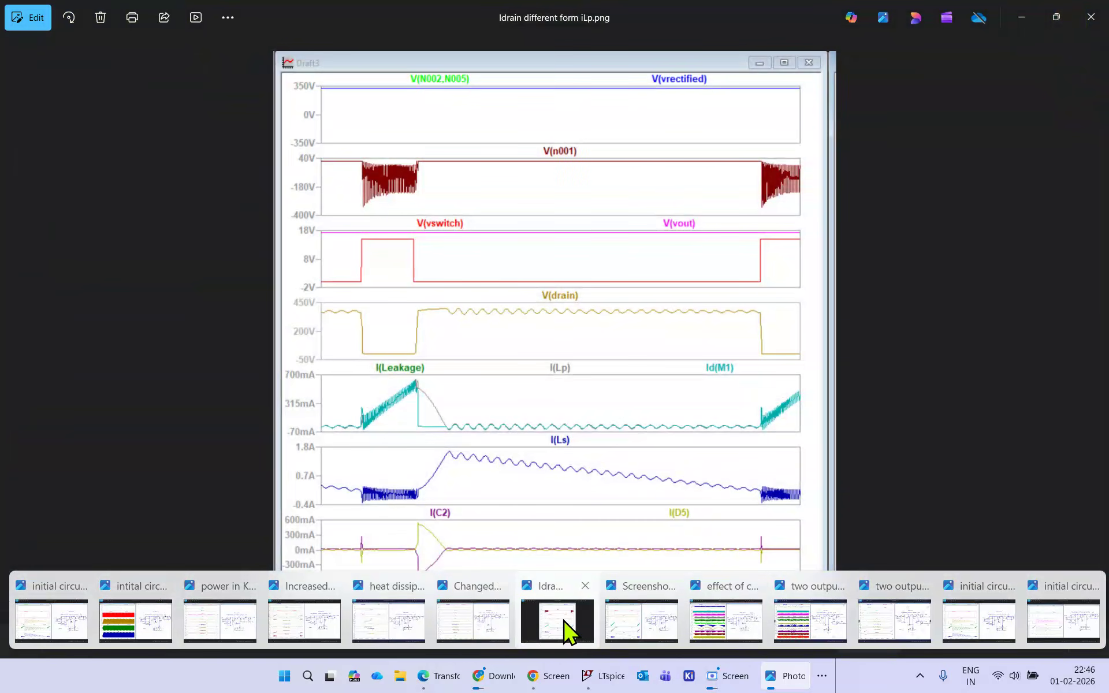
pyautogui.click(569, 631)
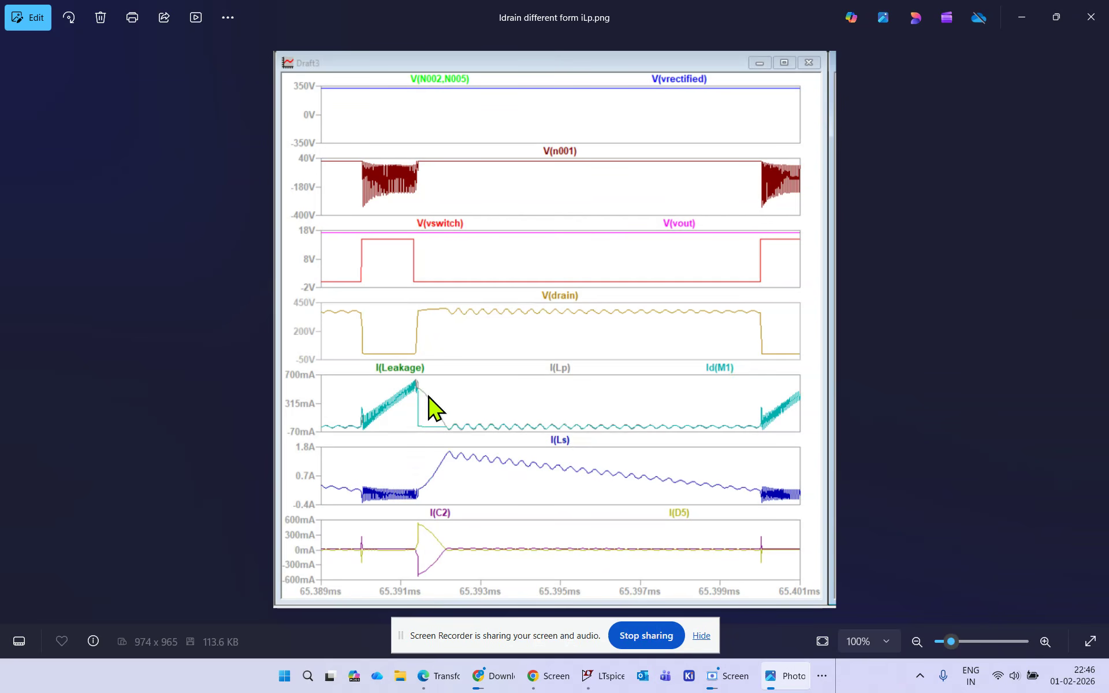
# Compare the drain and primary currents in the LTspice plots with the Photos screenshot "Idrain different form iLp.png"
pyautogui.click(603, 676)
pyautogui.press('F3')
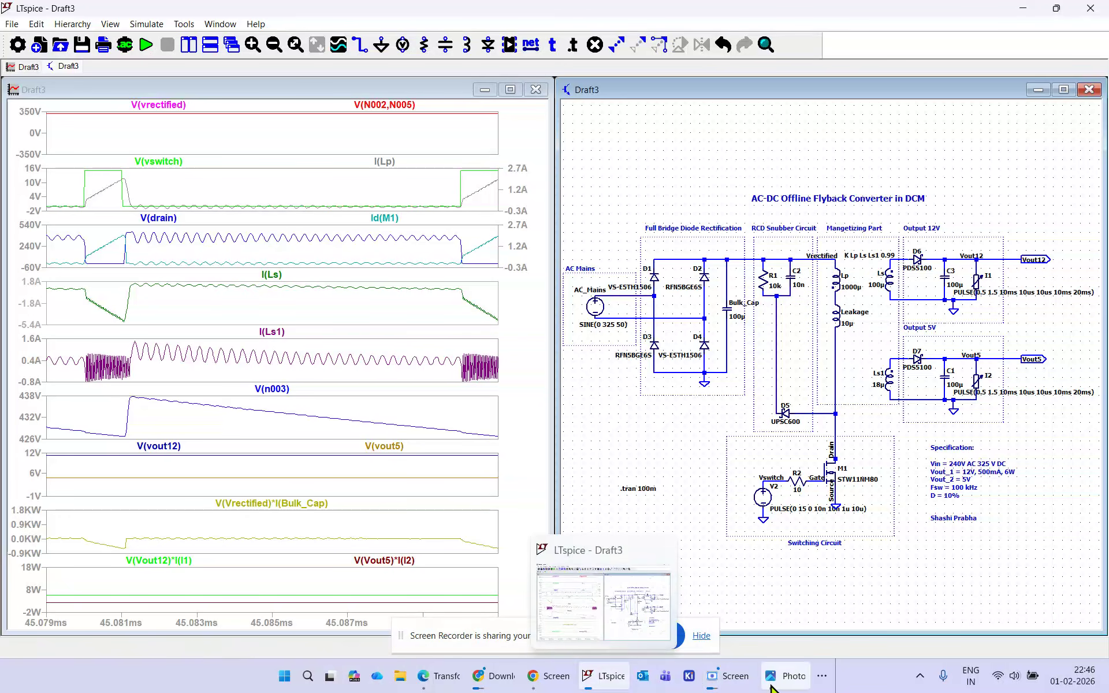
pyautogui.moveTo(777, 675)
pyautogui.moveTo(659, 639)
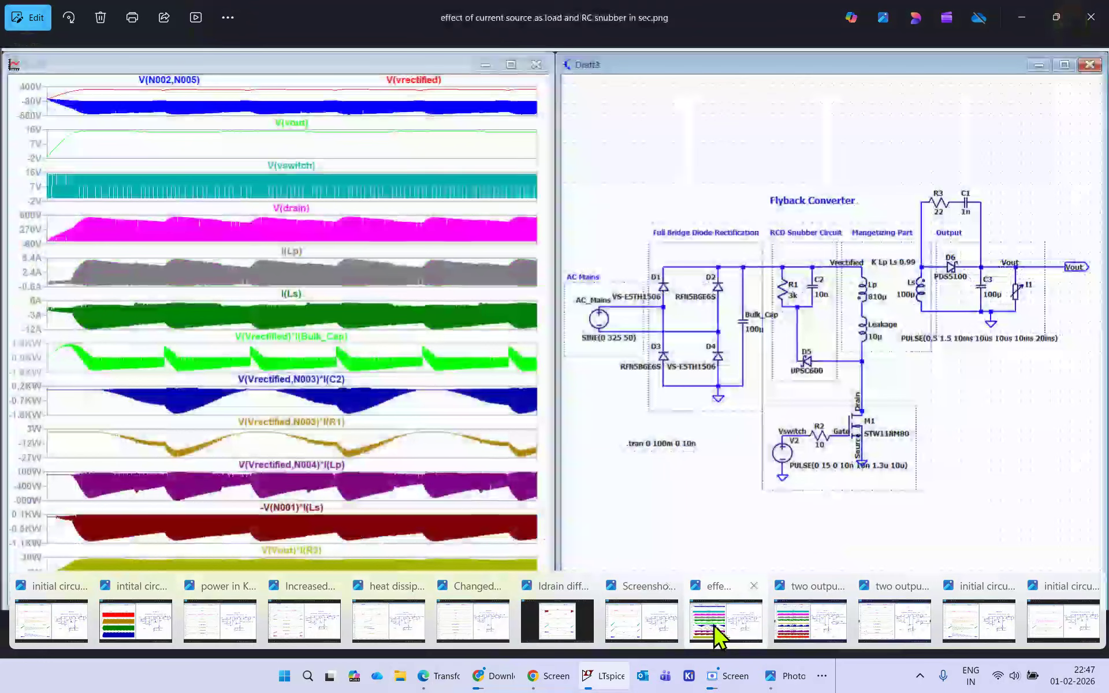
pyautogui.moveTo(783, 627)
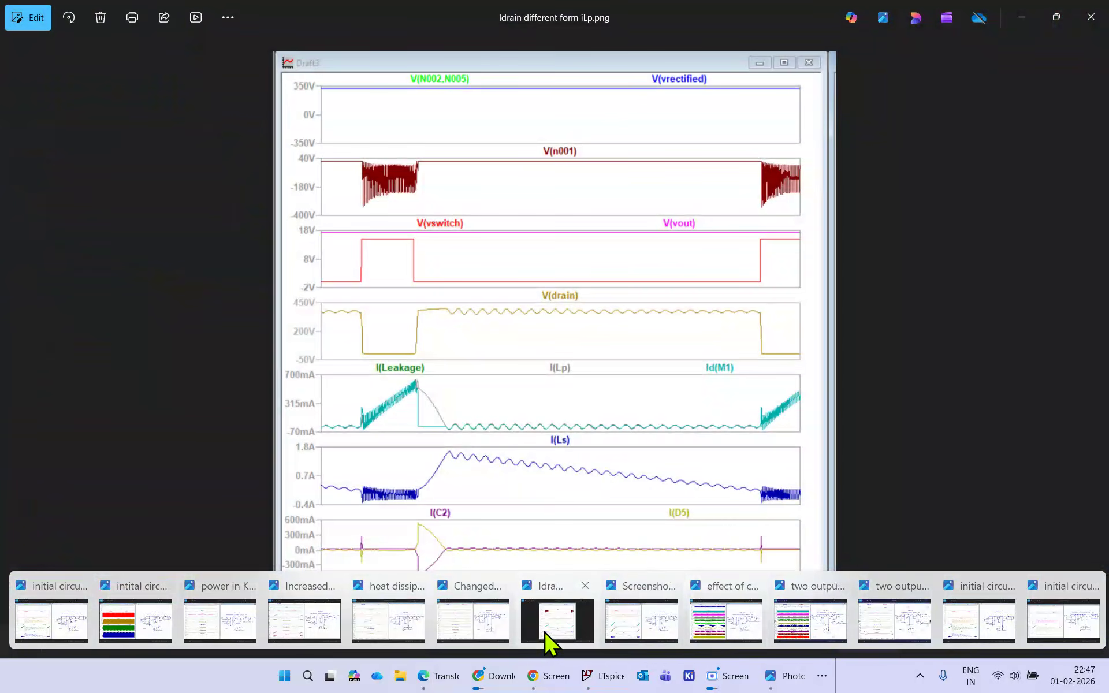
pyautogui.click(552, 636)
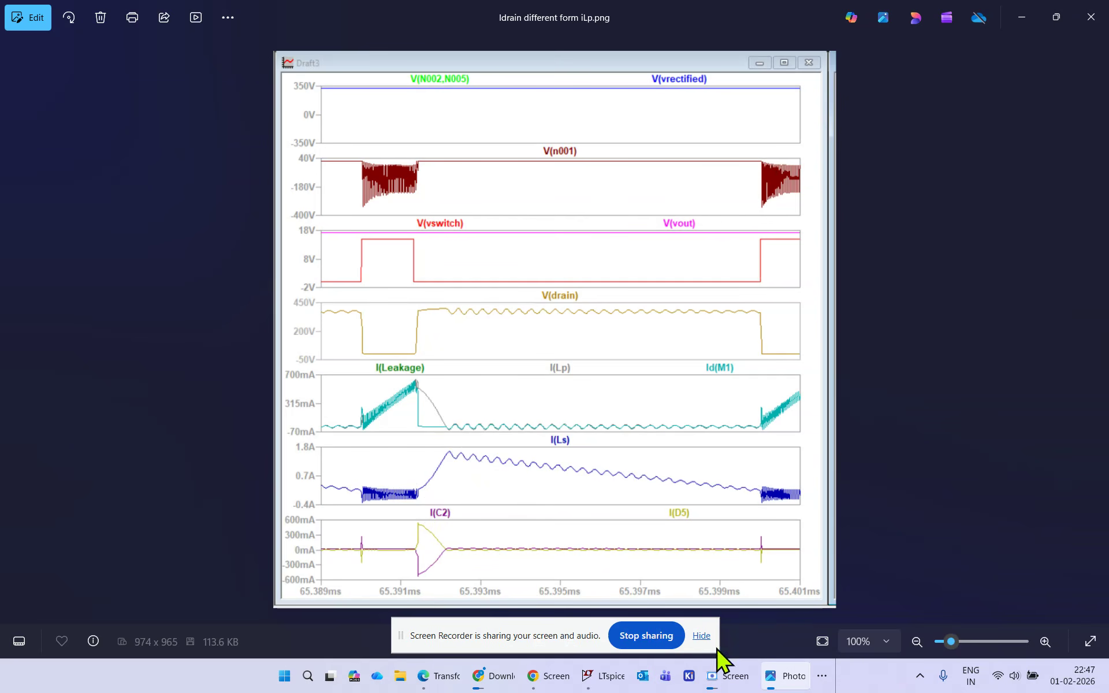
# View the screenshots "initial circuit zoomed in at vin 325.png" and "initial circuit when Vin was 230V.png"
pyautogui.moveTo(611, 687)
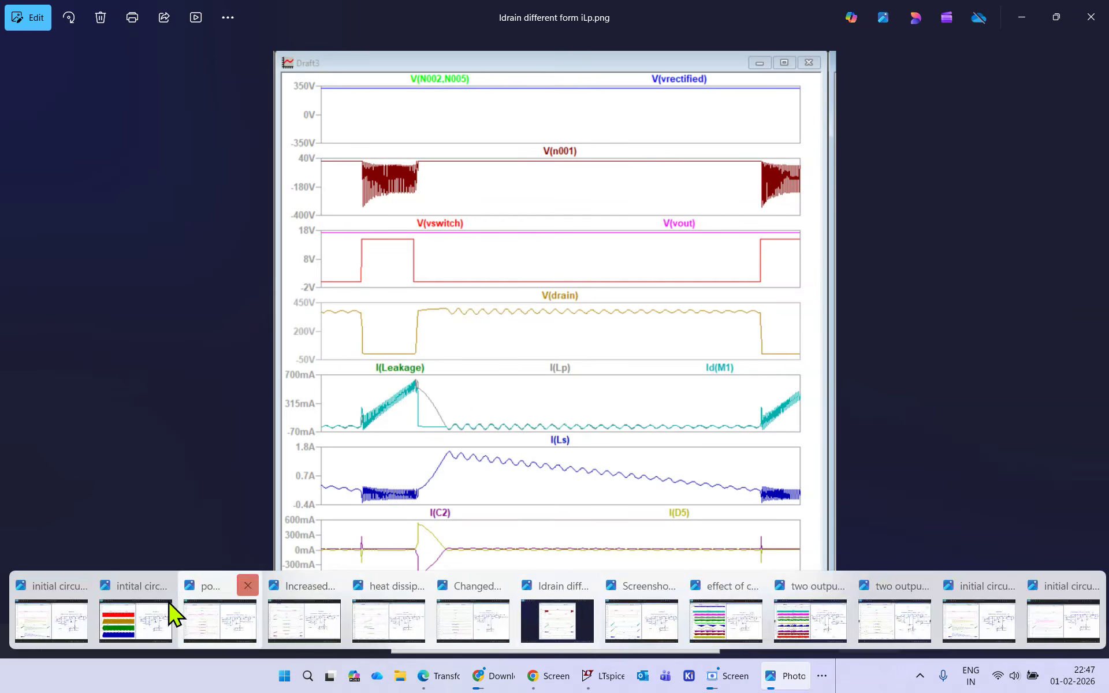
pyautogui.click(57, 616)
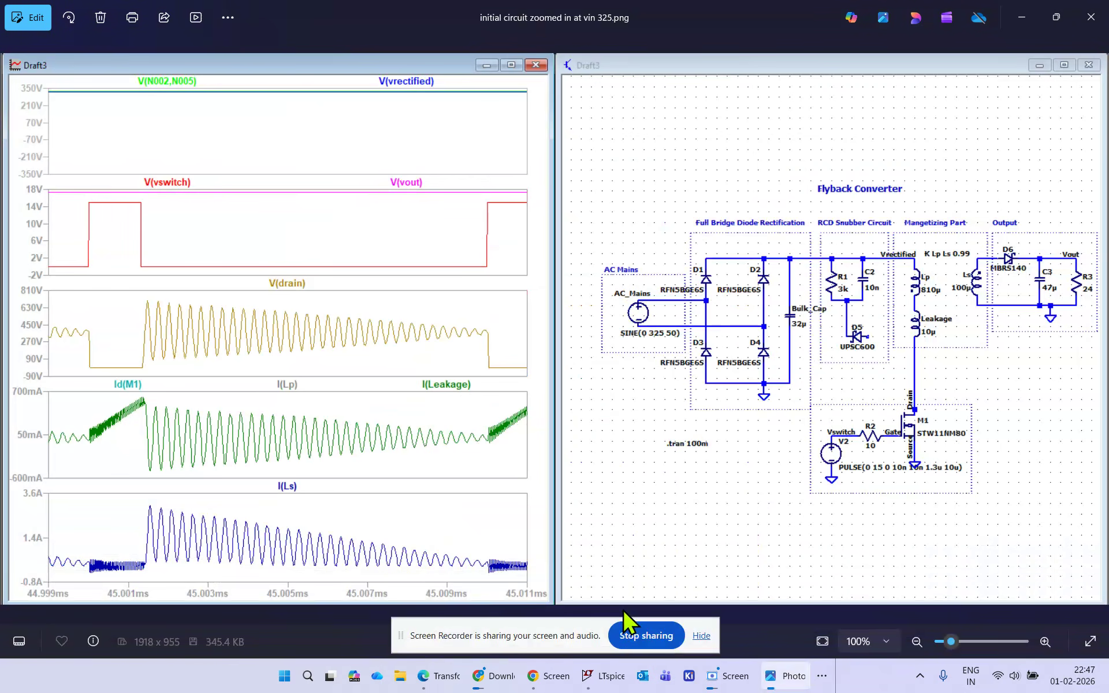
pyautogui.moveTo(805, 674)
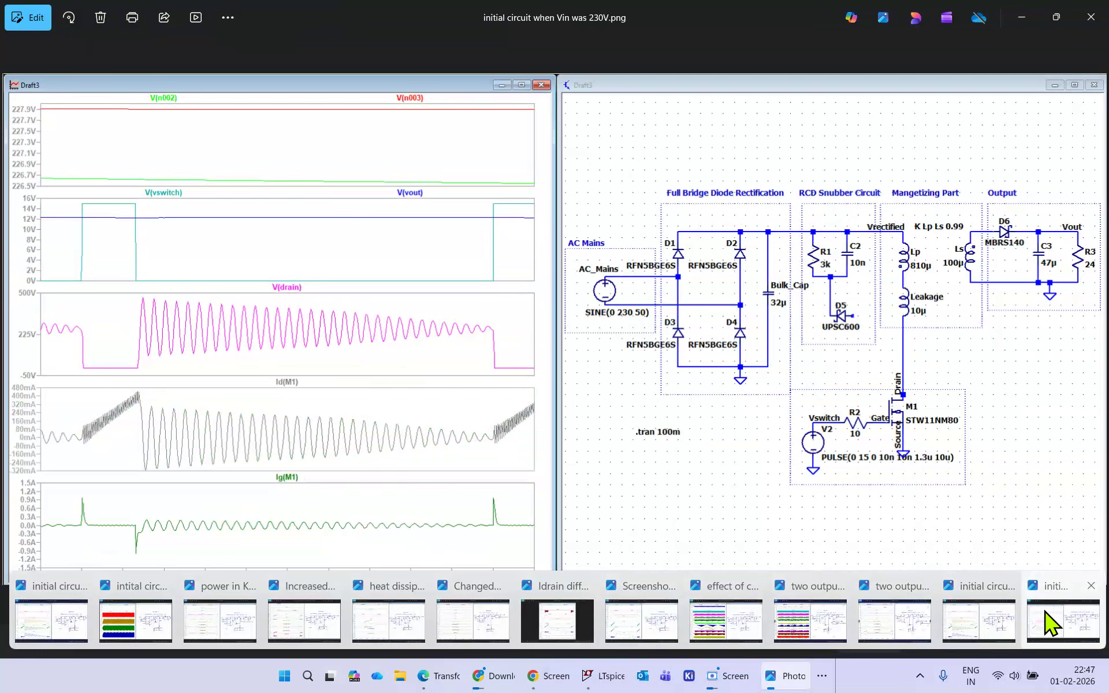
pyautogui.click(1050, 620)
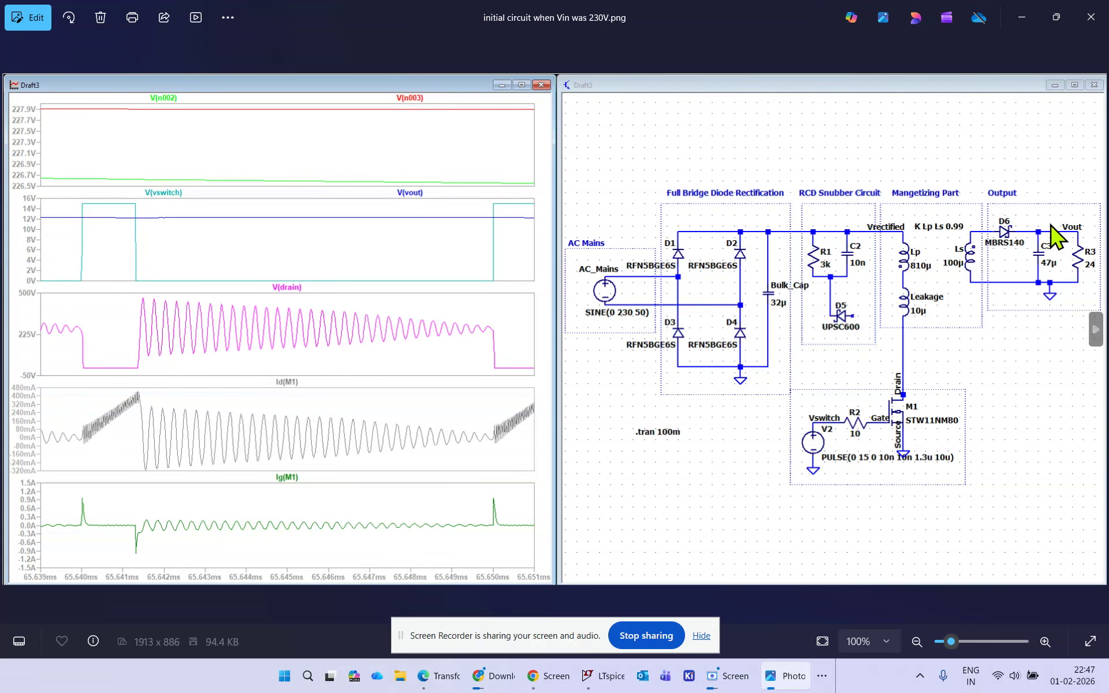
# Compare the current LTspice waveforms with the Photos screenshot "initial circuit when Vin was 230V.png"
pyautogui.click(601, 674)
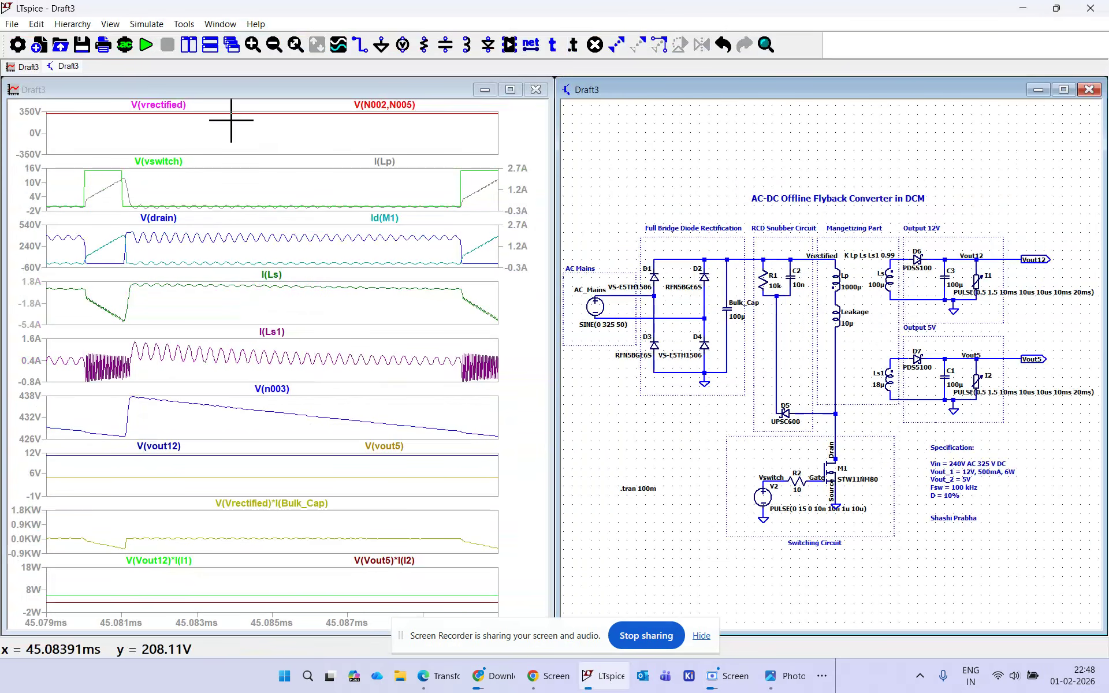
pyautogui.moveTo(779, 676)
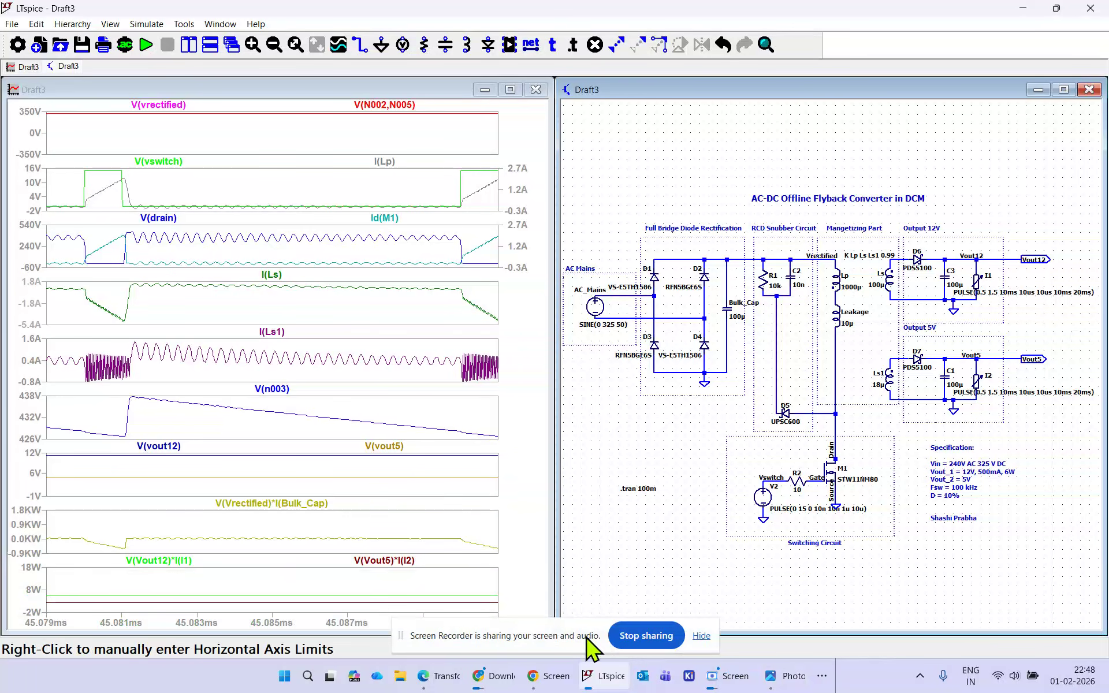
pyautogui.moveTo(1019, 636)
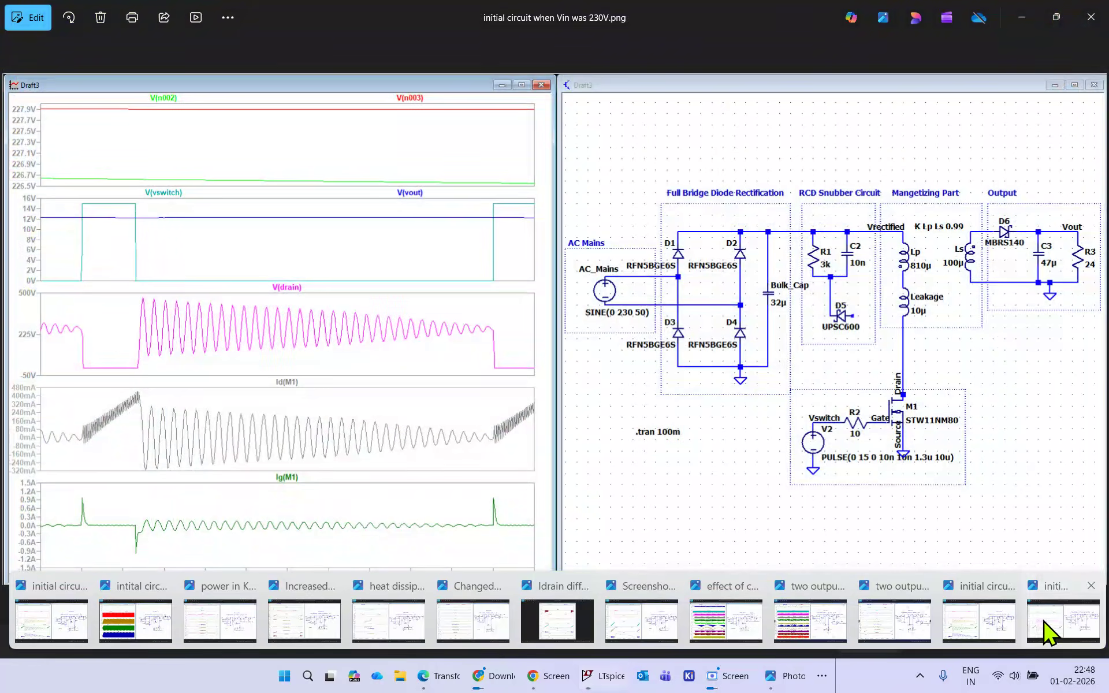
pyautogui.click(1050, 636)
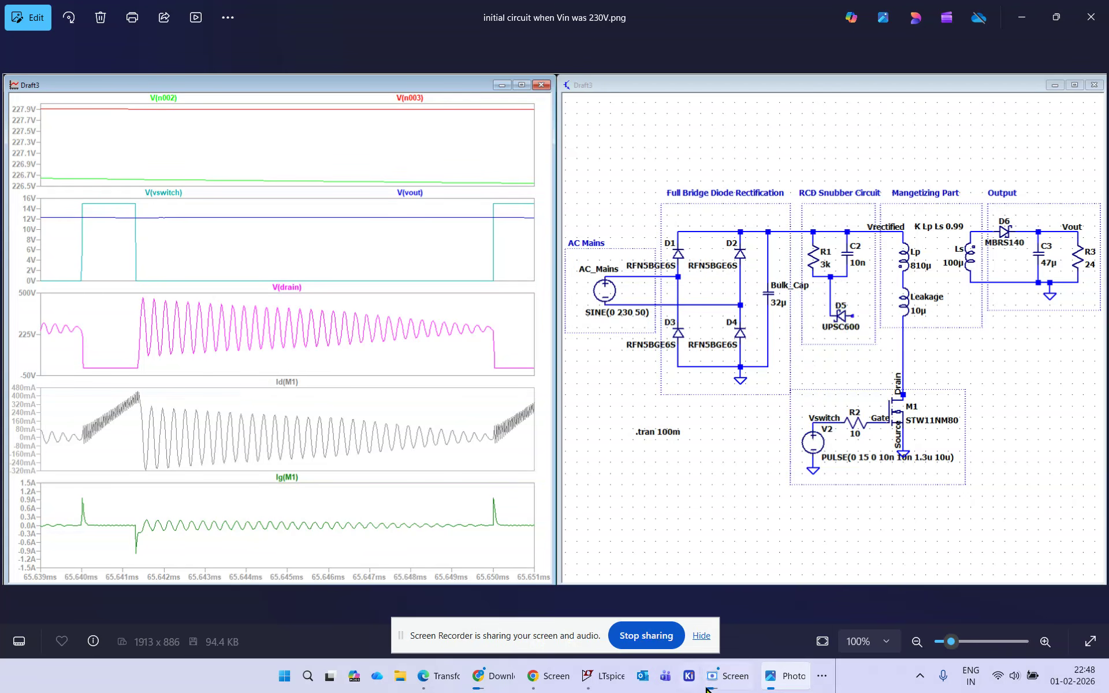
# View the screenshots "effect of current source as load and RC snubber in sec.png" and "intital circuit at Vin 325.png"
pyautogui.moveTo(774, 676)
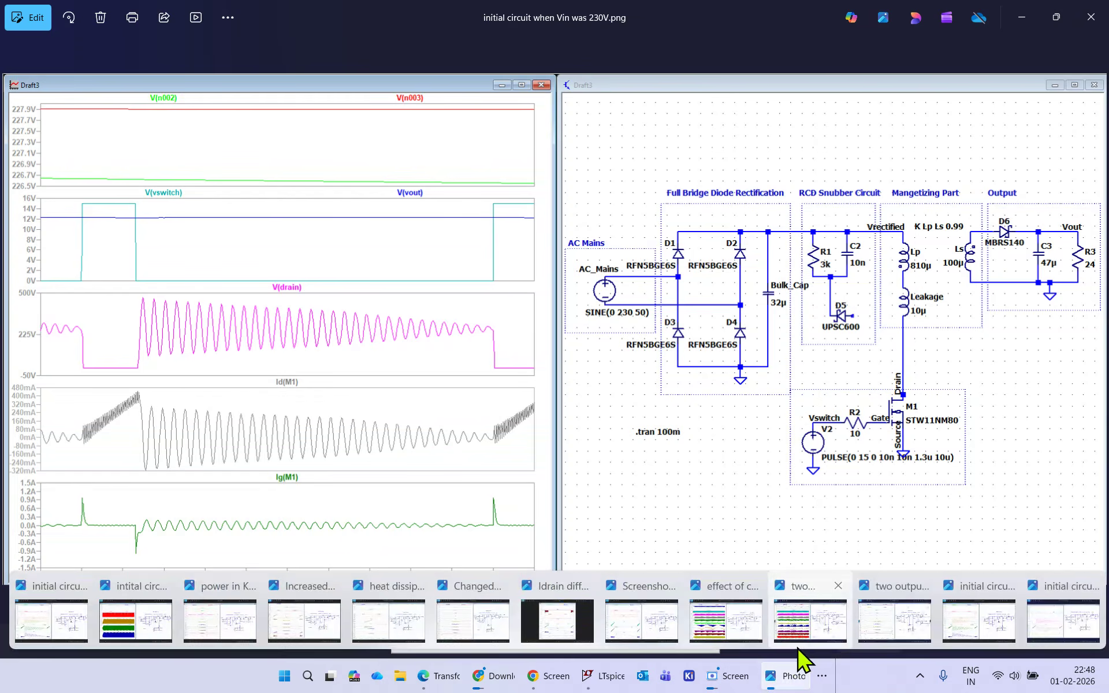
pyautogui.moveTo(798, 636)
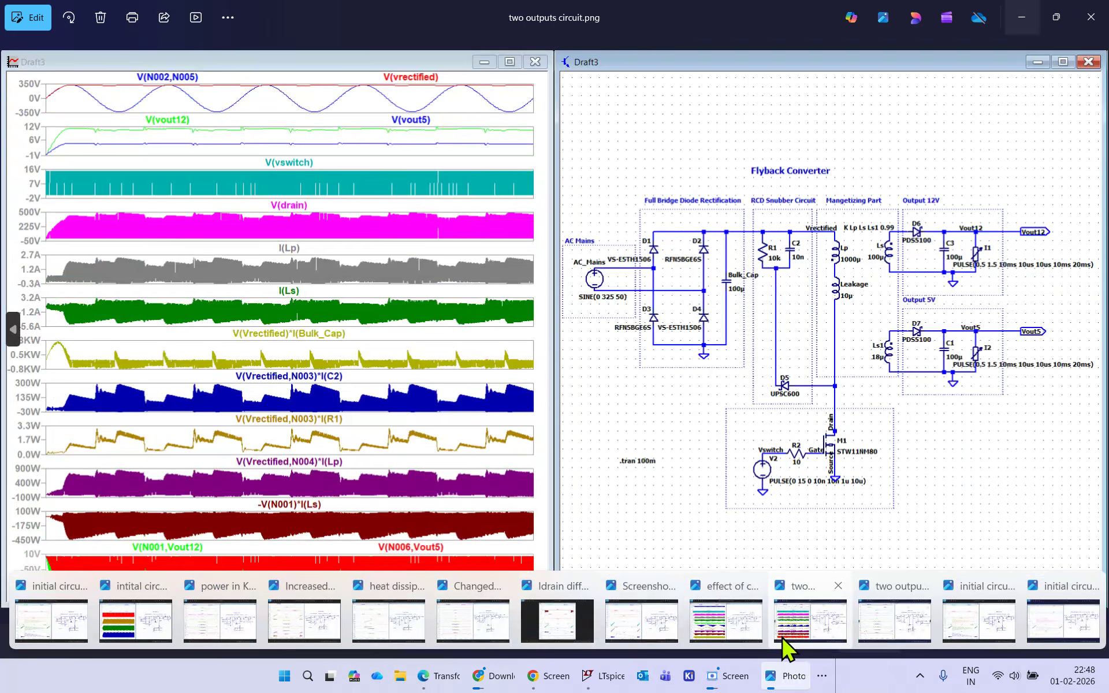
pyautogui.moveTo(750, 650)
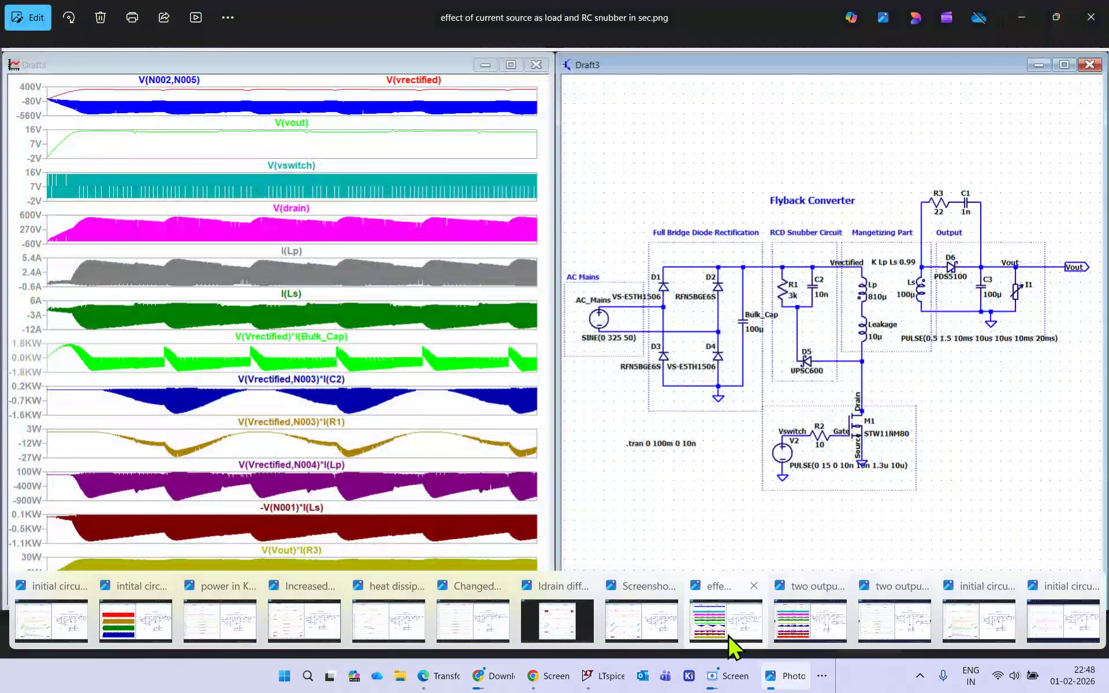
pyautogui.click(730, 644)
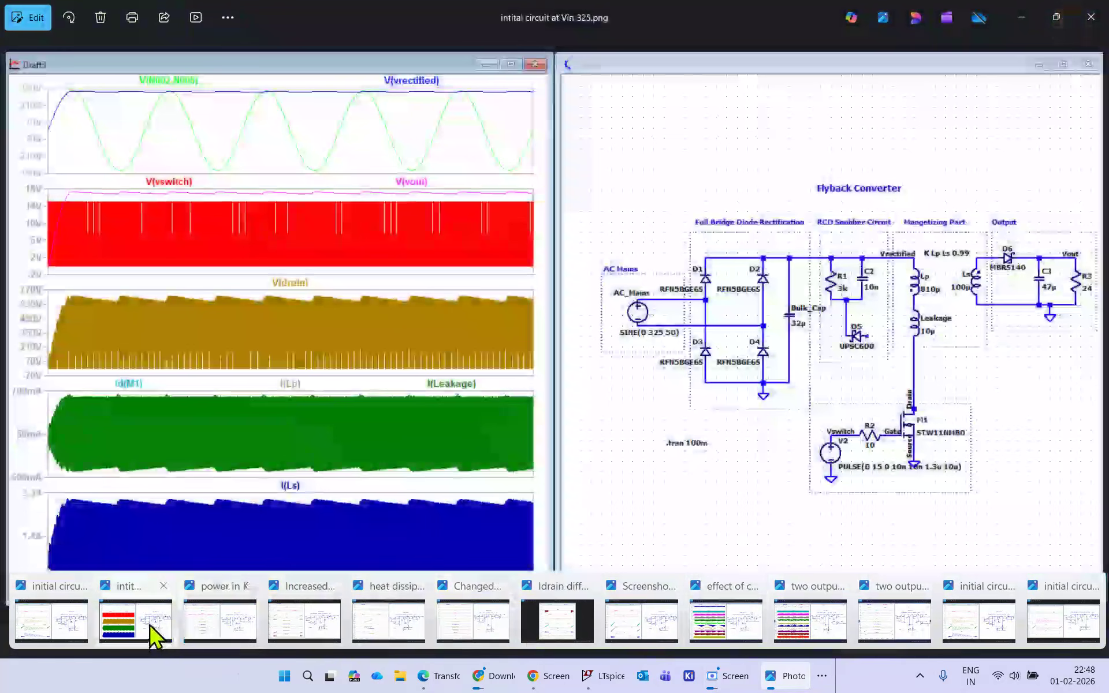
pyautogui.click(149, 633)
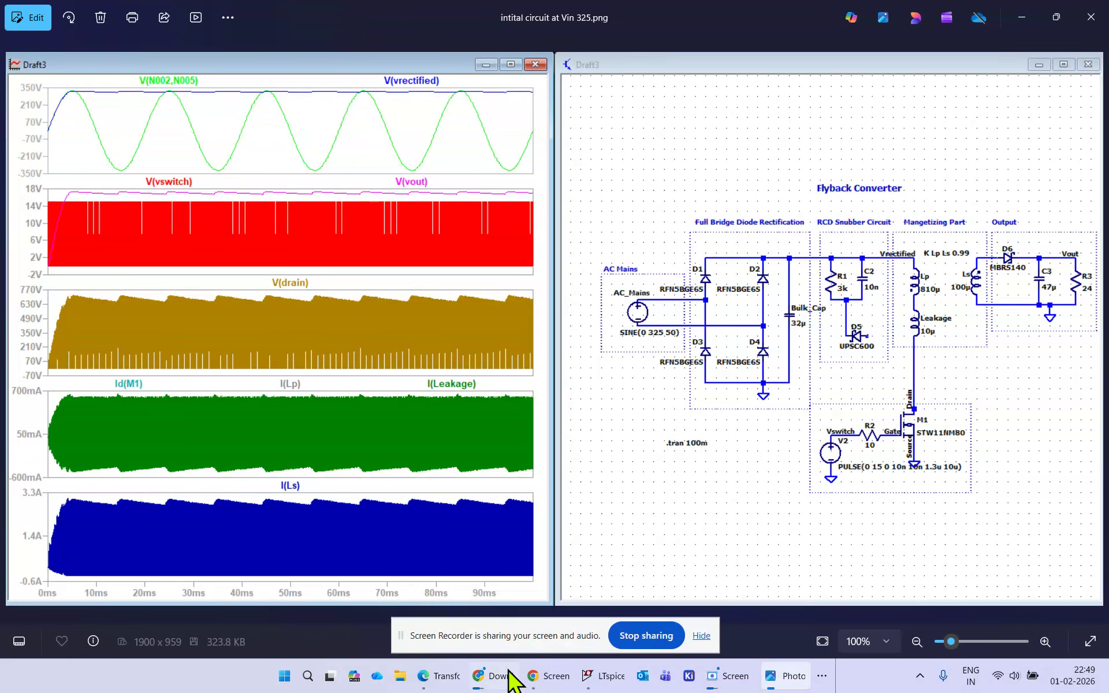
# Compare the current LTspice schematic and waveforms with the Photos screenshot "intital circuit at Vin 325.png"
pyautogui.click(599, 686)
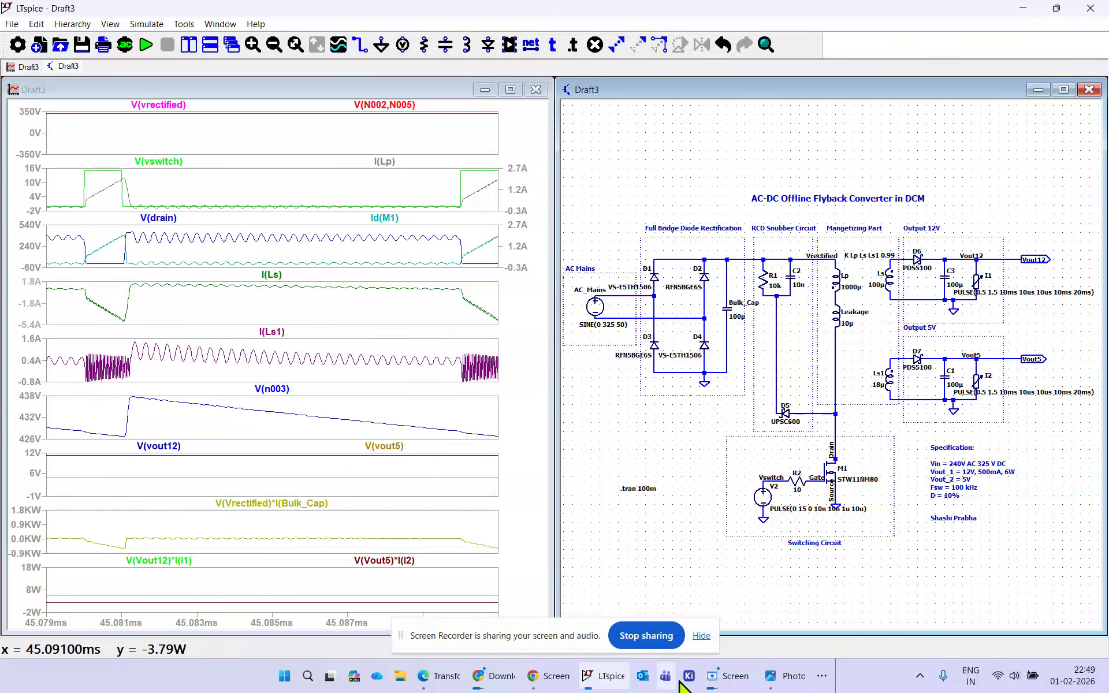
pyautogui.click(771, 677)
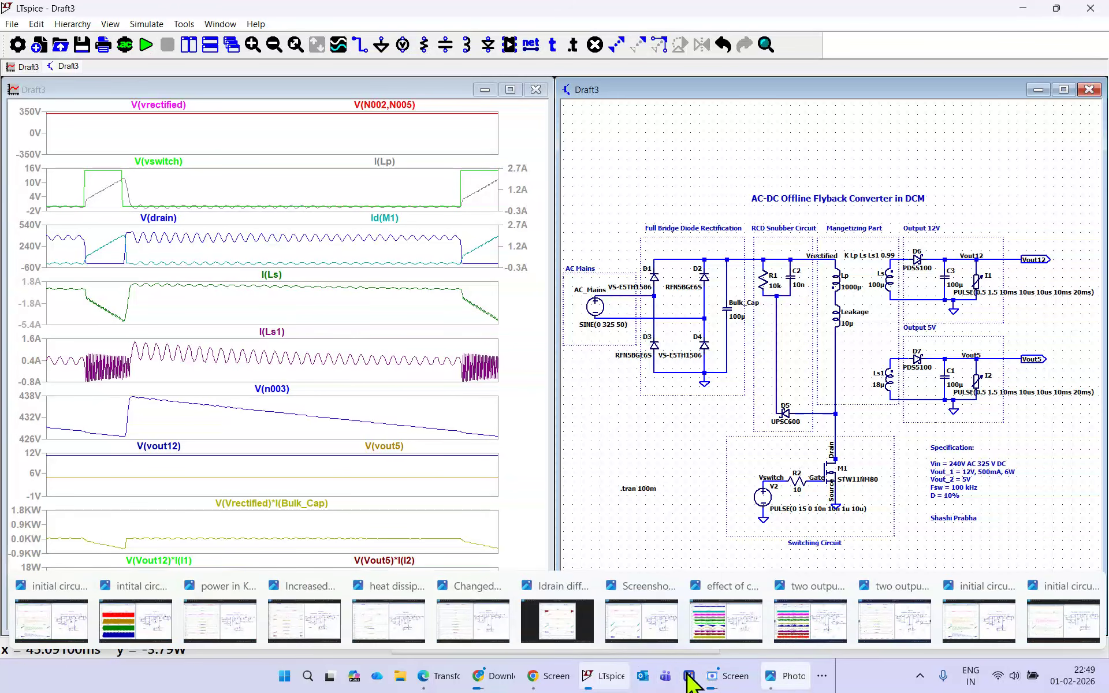
pyautogui.click(112, 621)
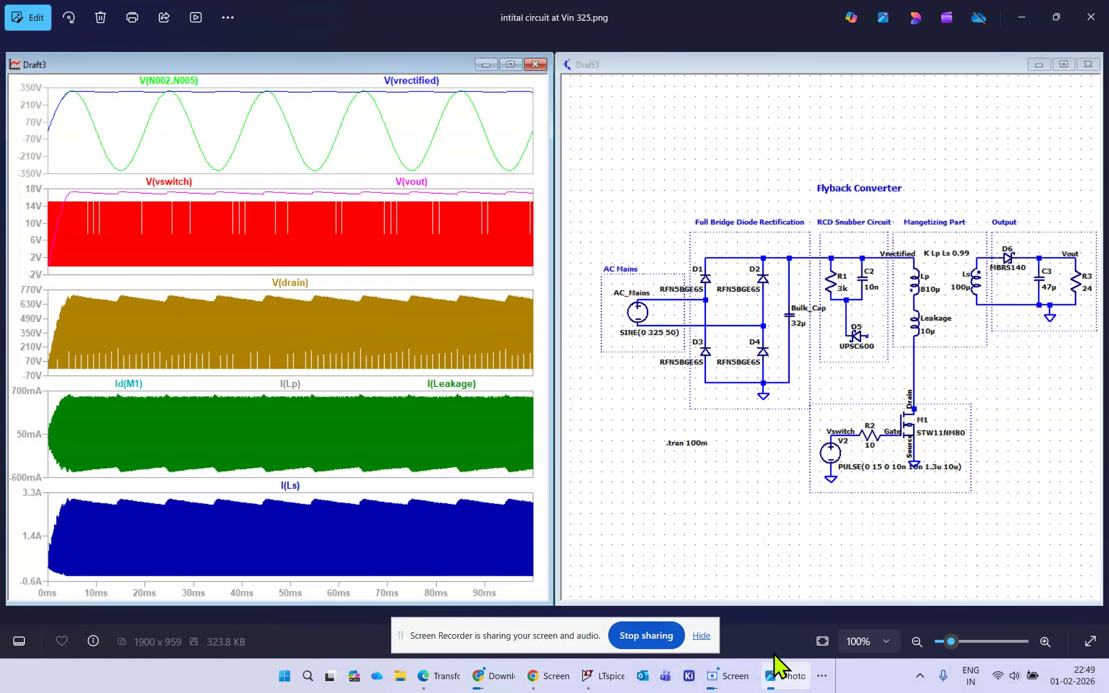
# View the screenshots "power in KWs.png" and "effect of current source as load and RC snubber in sec.png"
pyautogui.moveTo(260, 631)
pyautogui.click(210, 630)
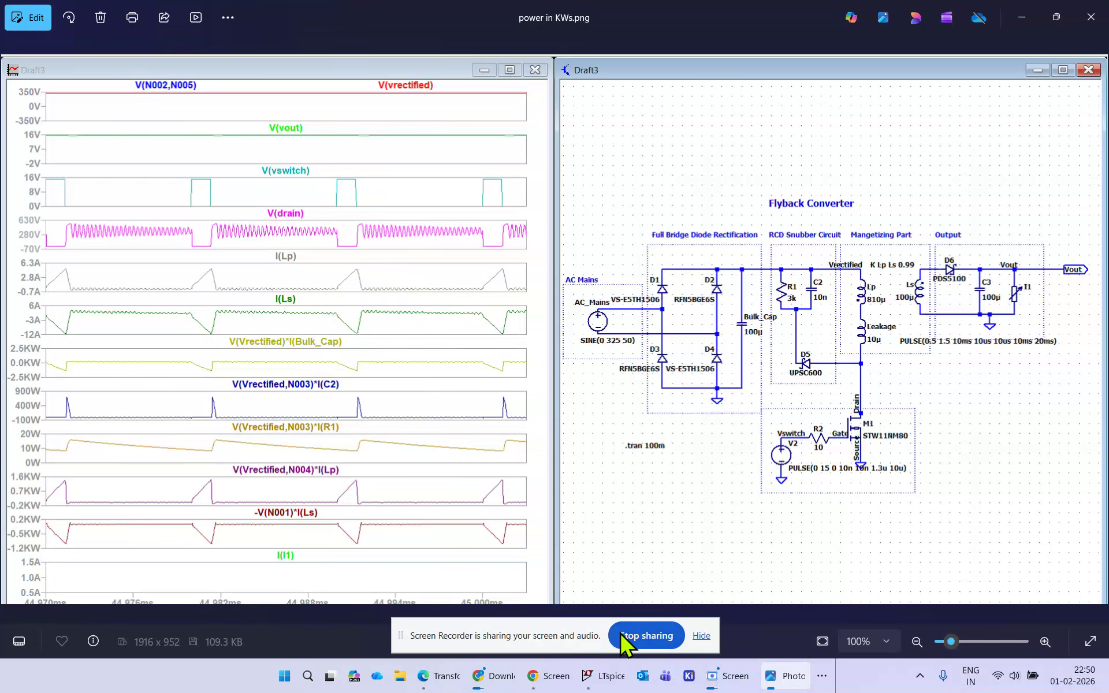
pyautogui.moveTo(785, 685)
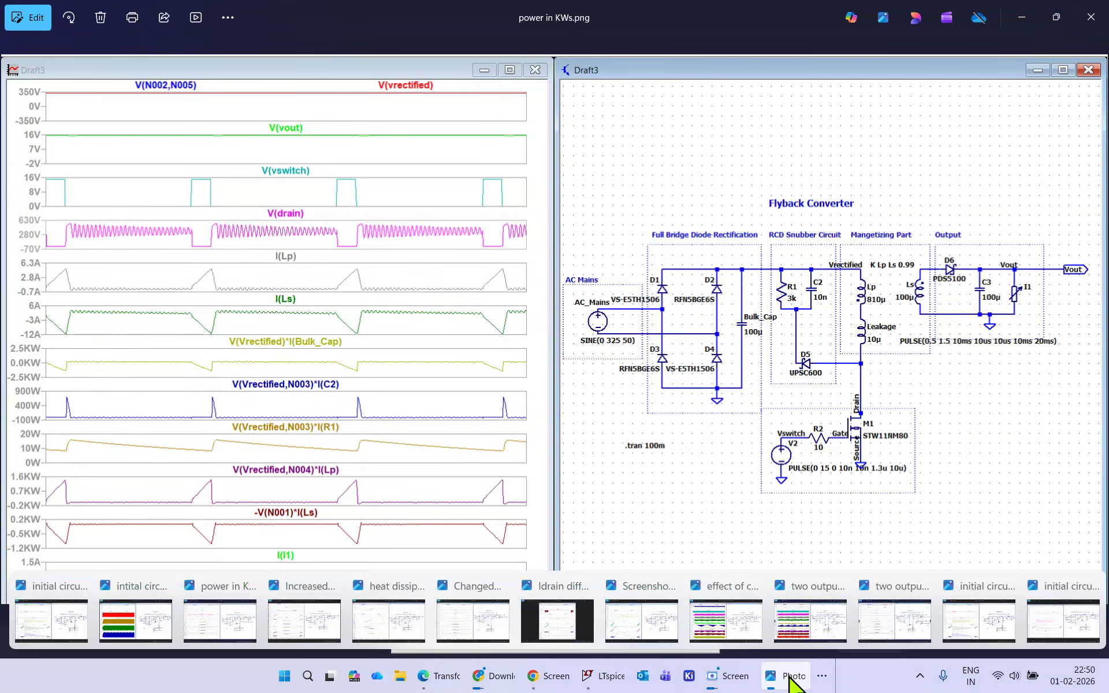
pyautogui.moveTo(459, 638)
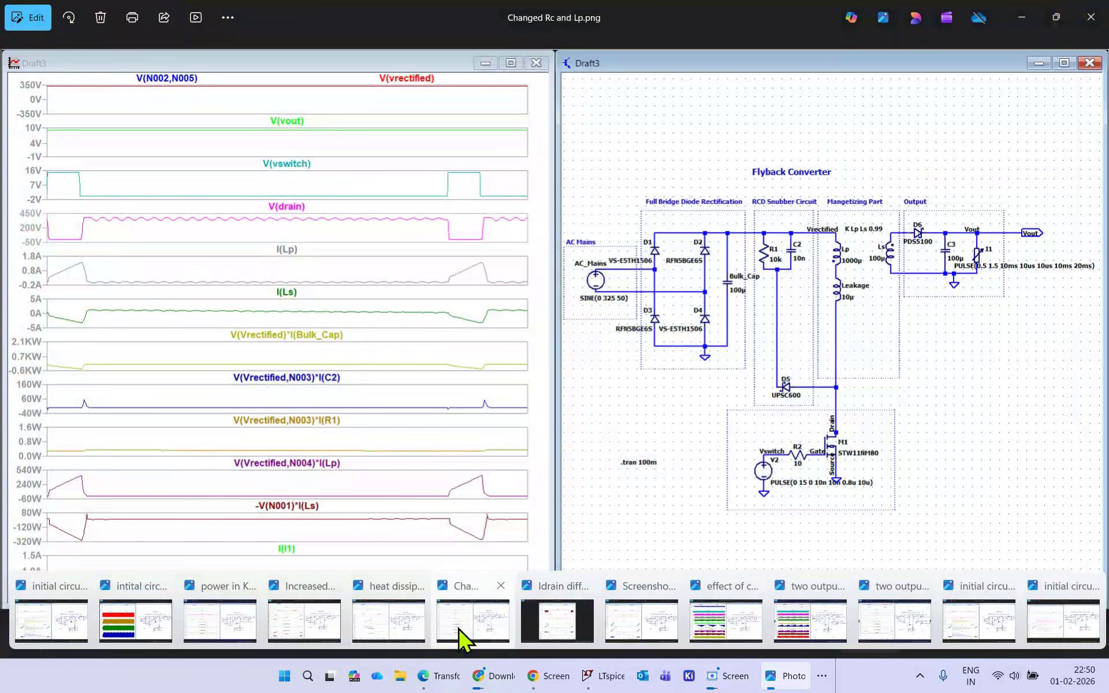
pyautogui.moveTo(520, 634)
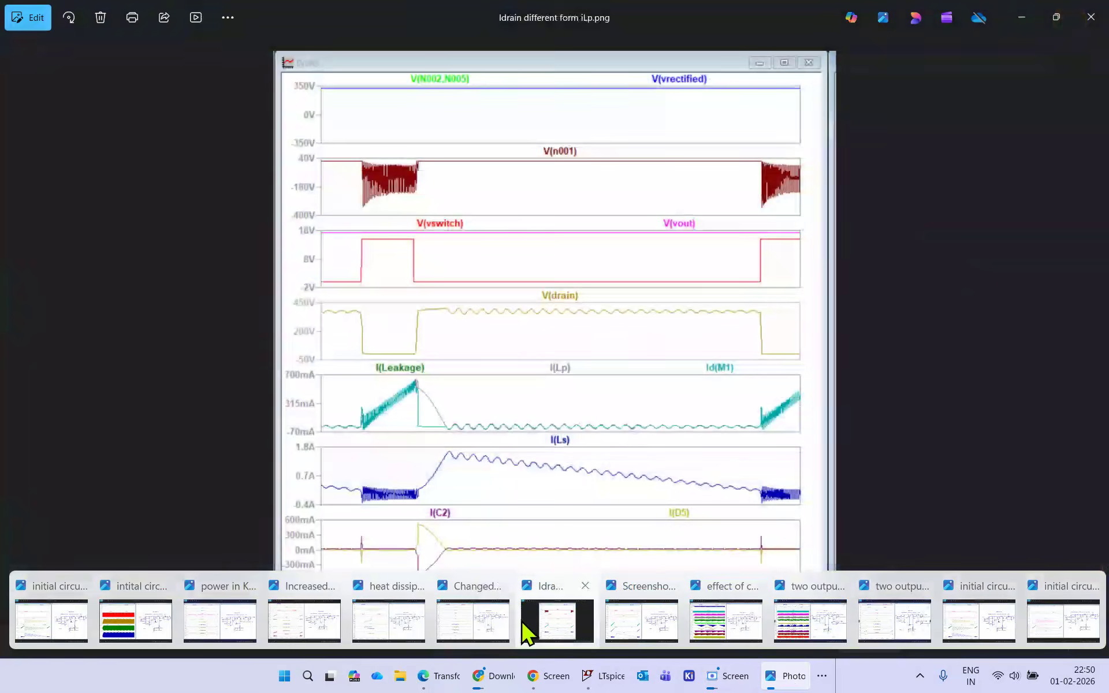
pyautogui.moveTo(621, 634)
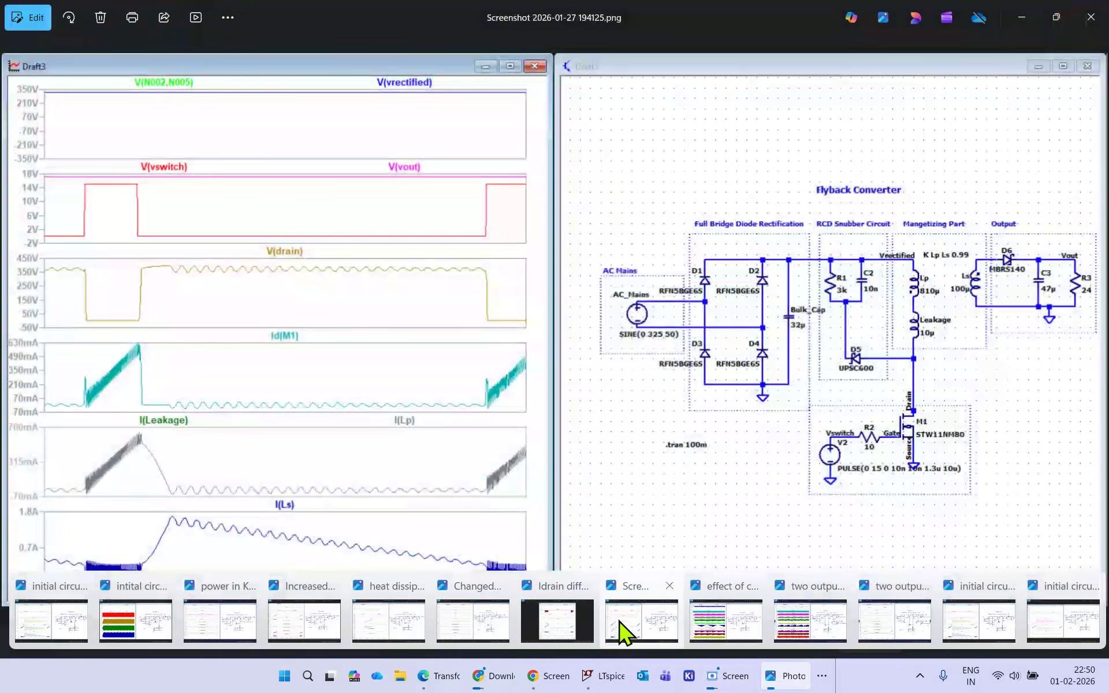
pyautogui.moveTo(739, 633)
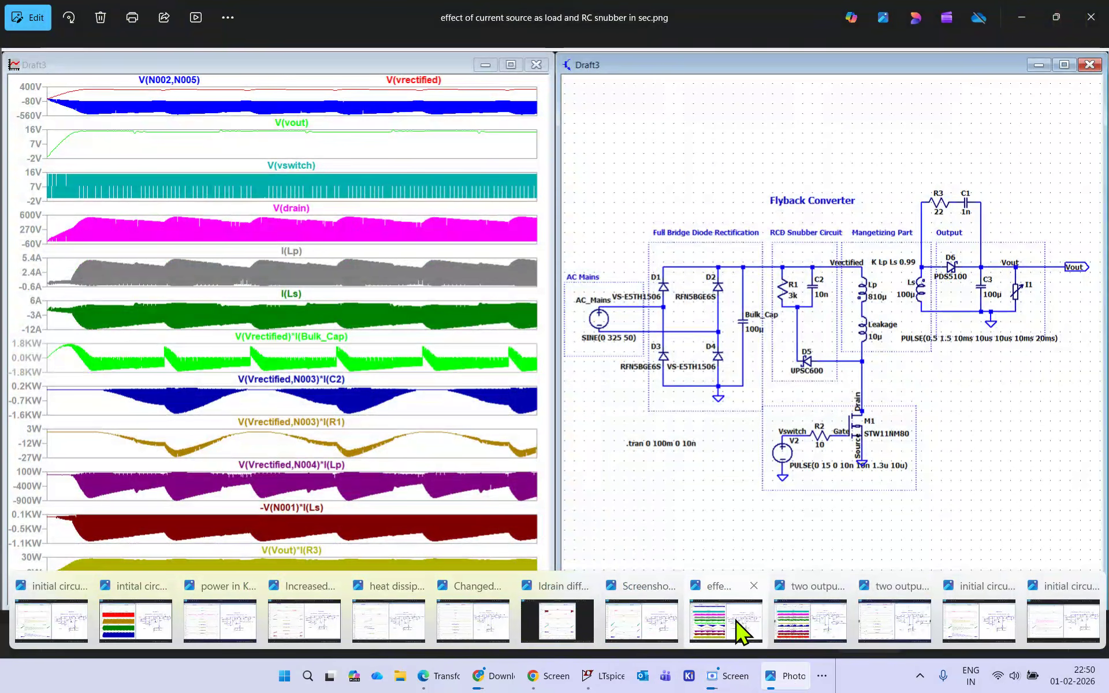
pyautogui.click(738, 619)
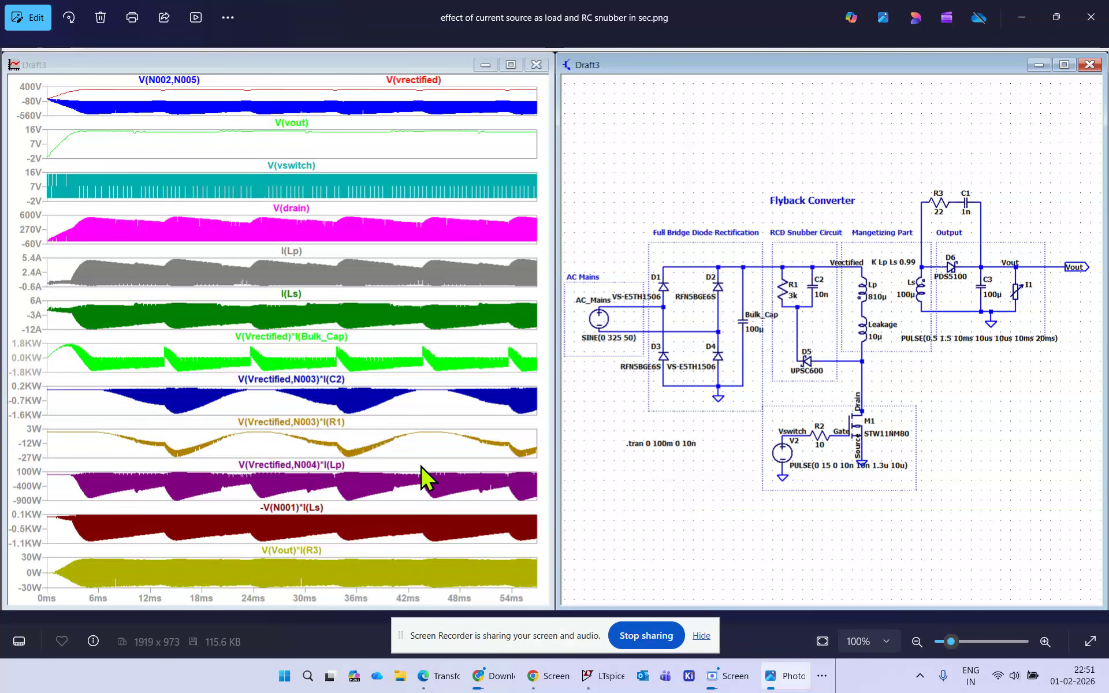
pyautogui.moveTo(766, 674)
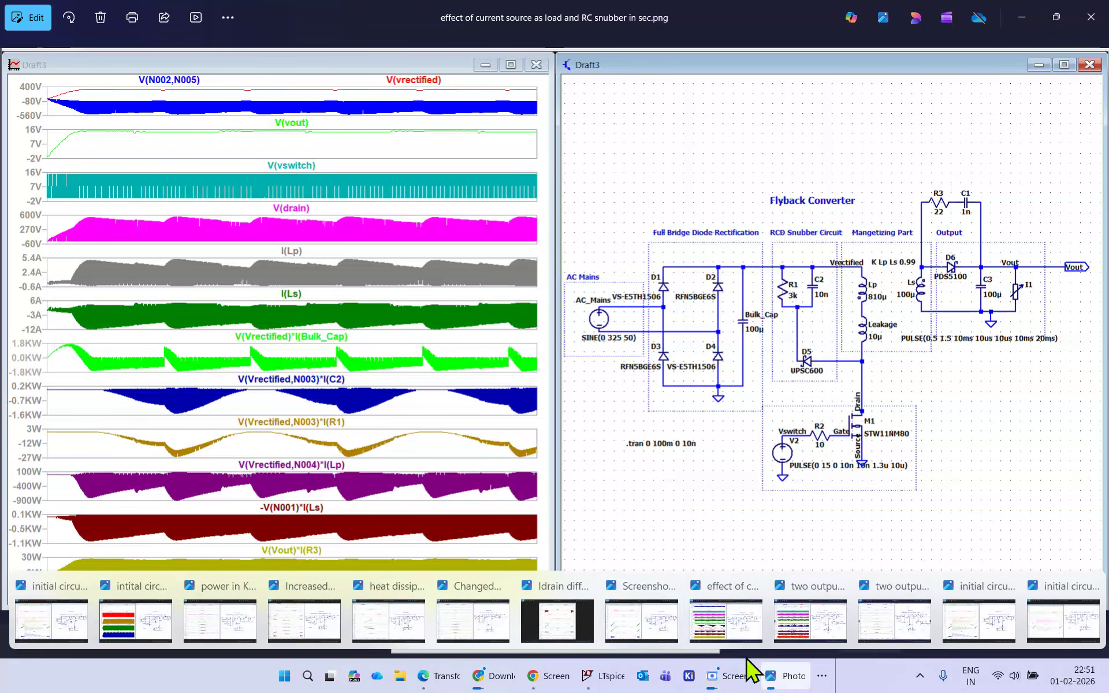
pyautogui.click(712, 627)
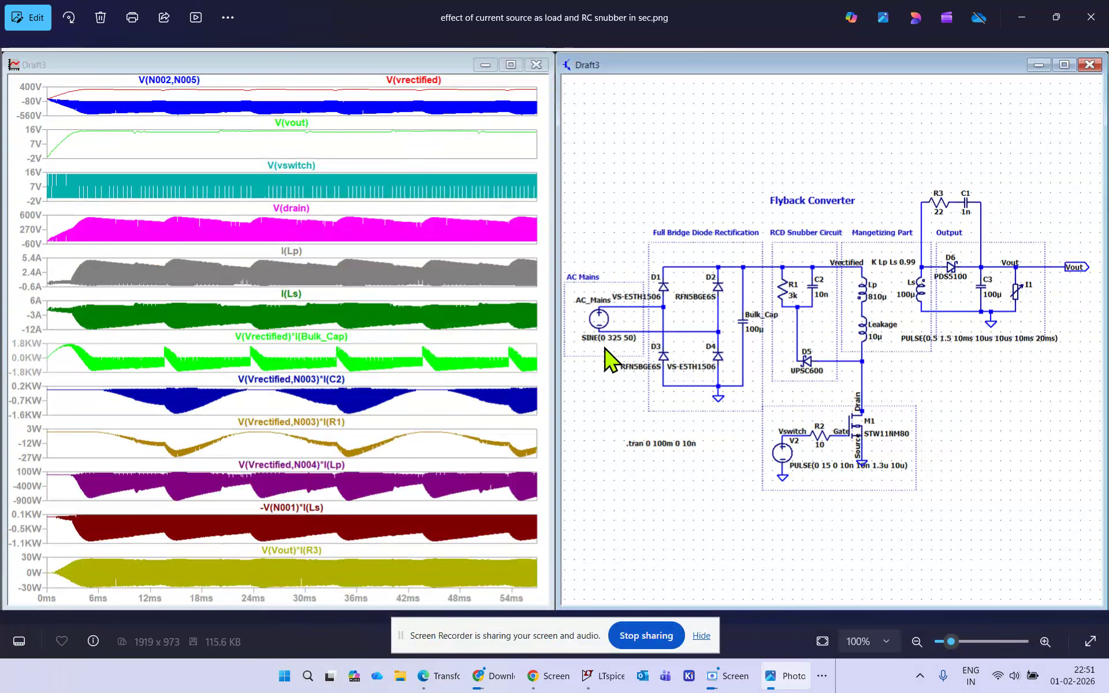
# Examine the screenshot "Changed Rc and Lp.png" and return to the two-output flyback circuit in LTspice
pyautogui.moveTo(800, 675)
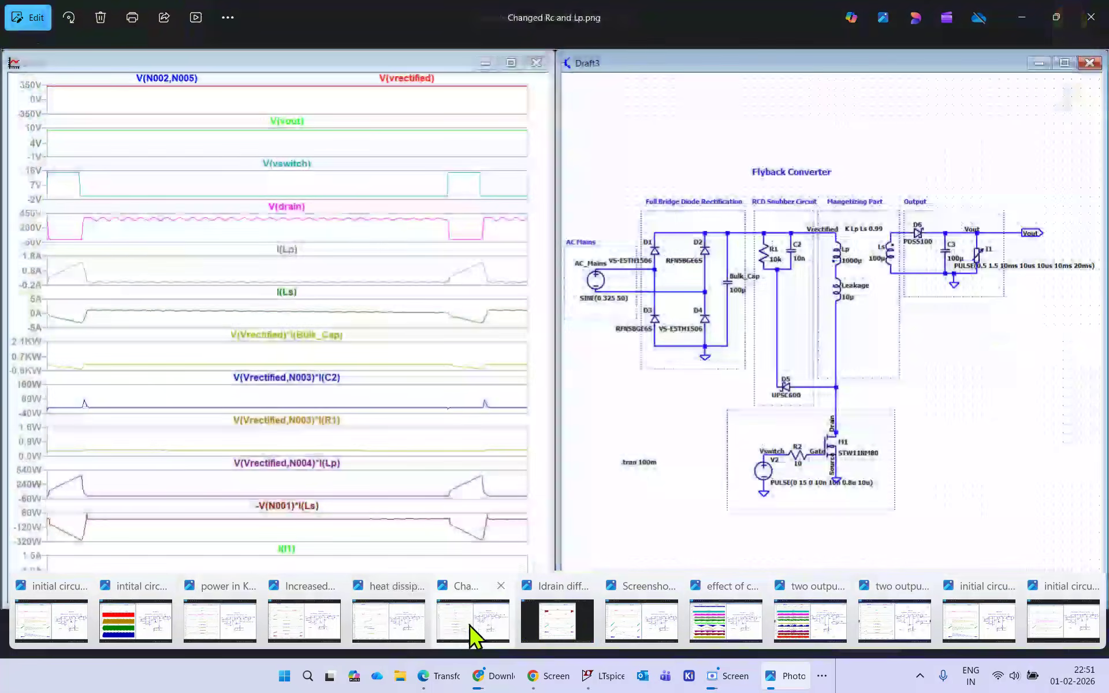
pyautogui.click(474, 636)
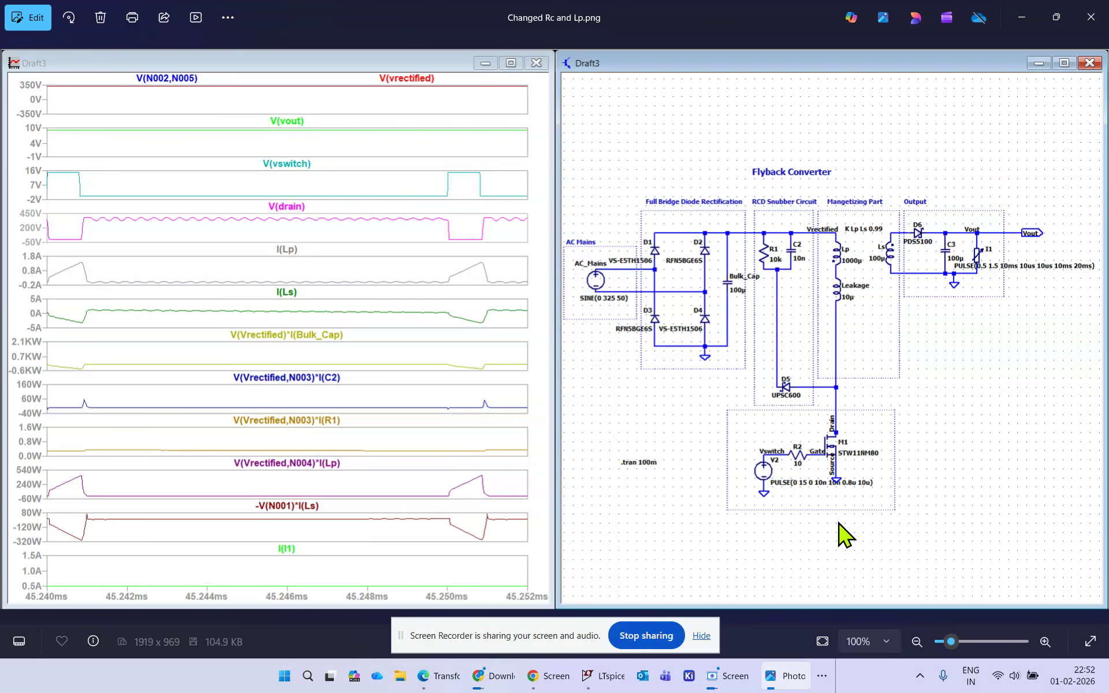
pyautogui.click(604, 675)
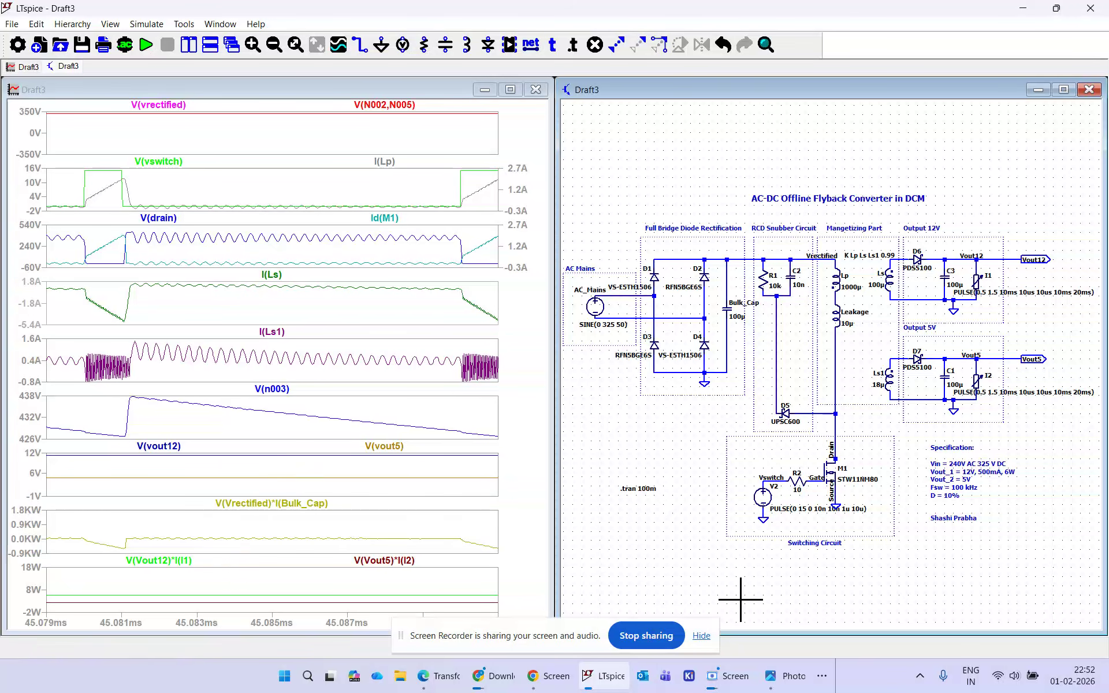
pyautogui.moveTo(741, 651)
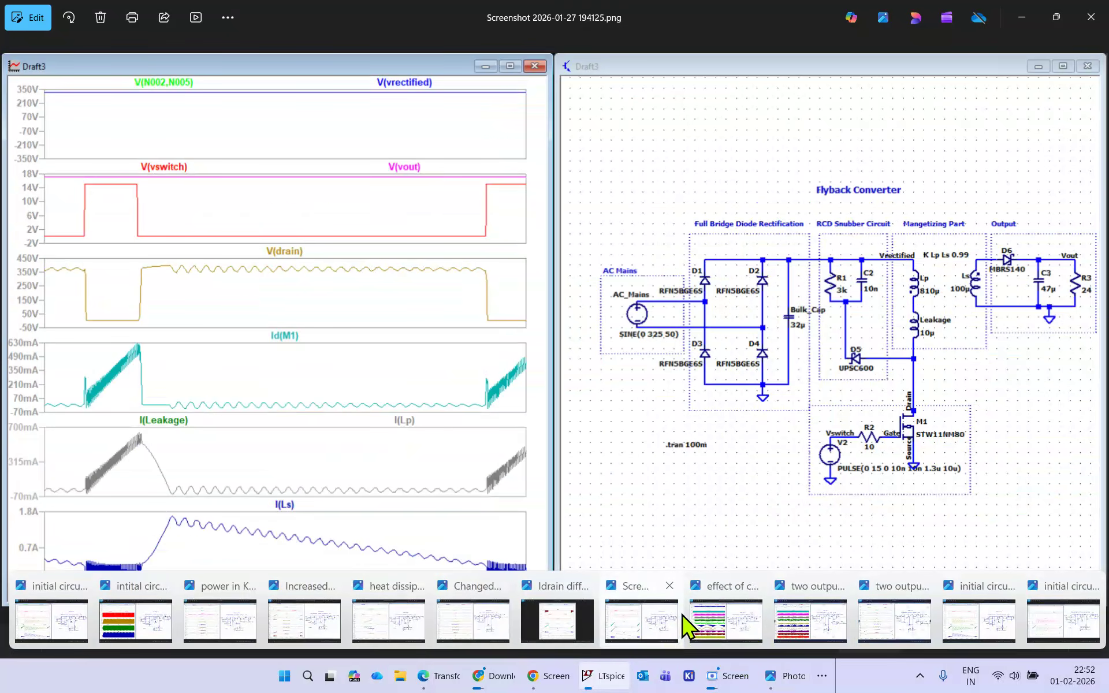
pyautogui.moveTo(726, 618)
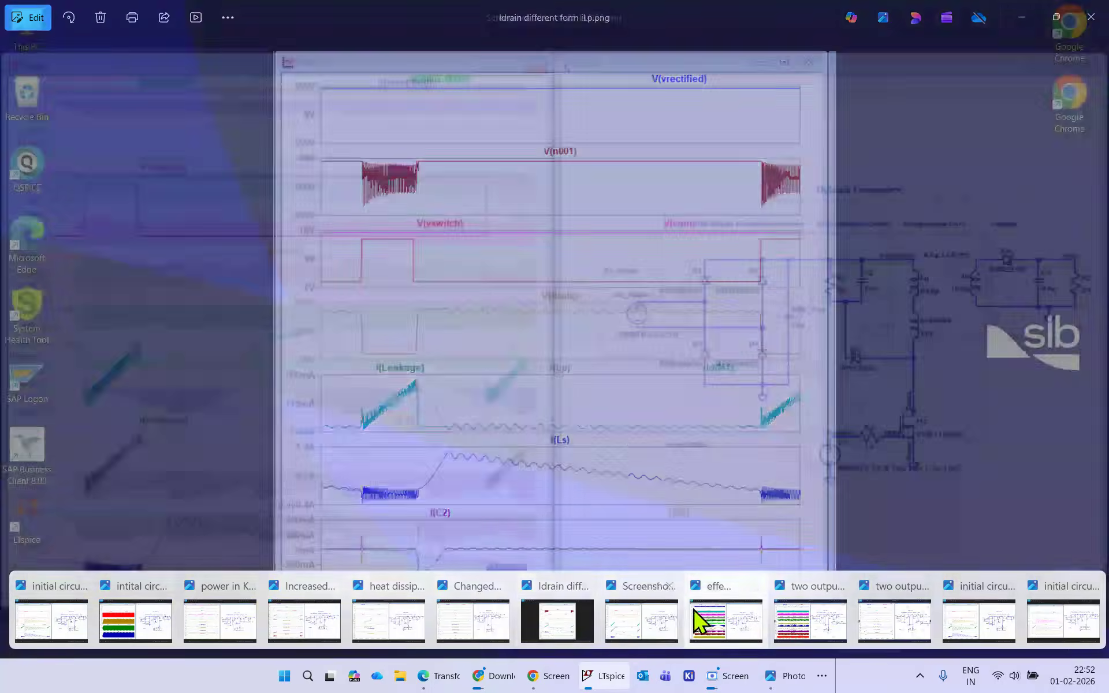
pyautogui.moveTo(479, 639)
pyautogui.moveTo(62, 638)
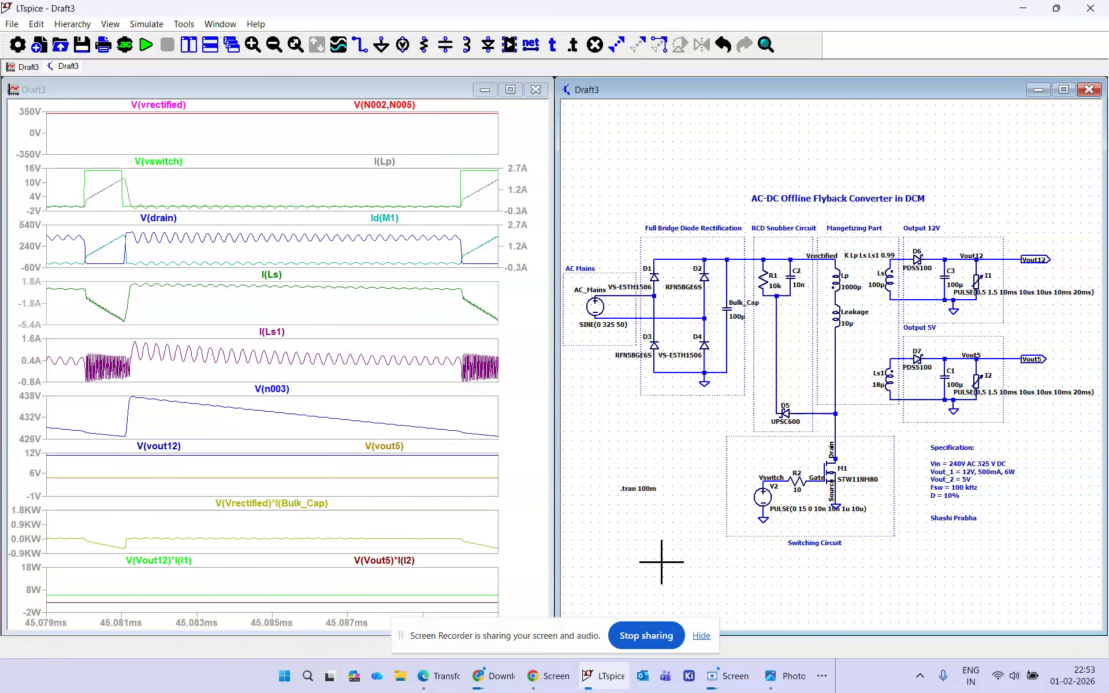
pyautogui.click(701, 635)
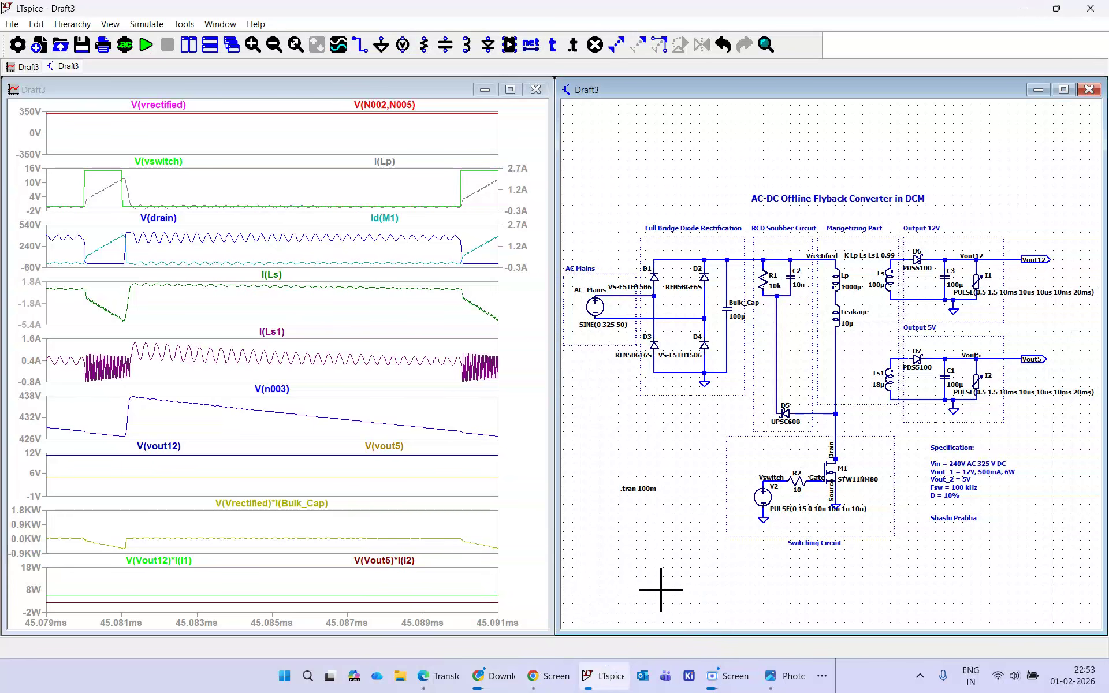
pyautogui.click(745, 677)
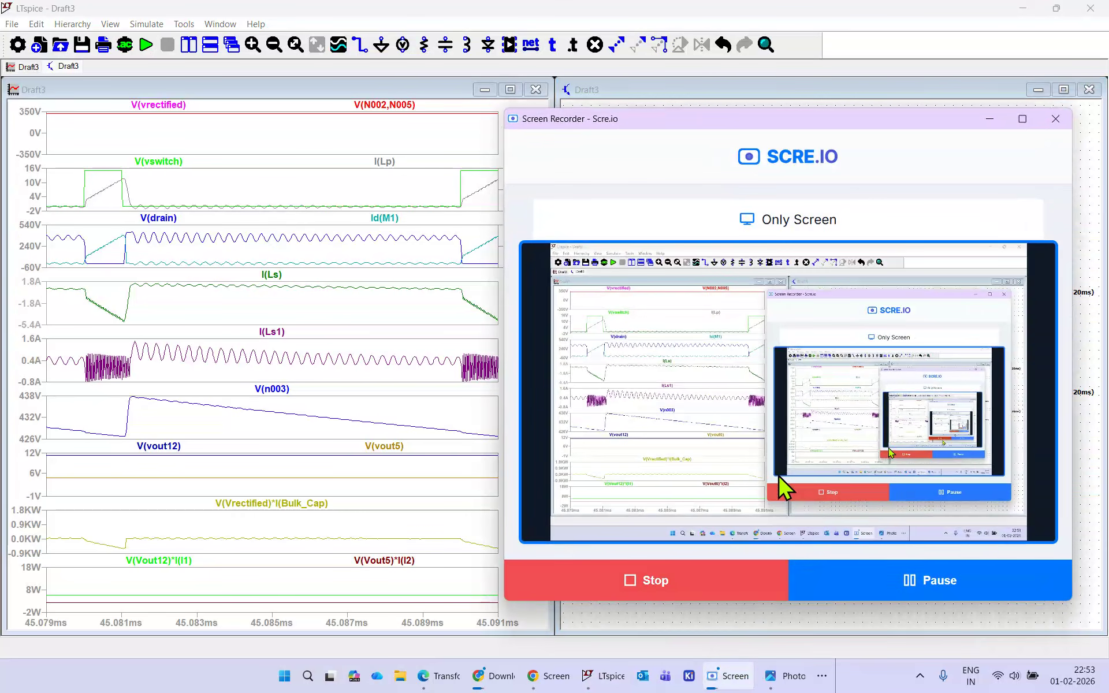